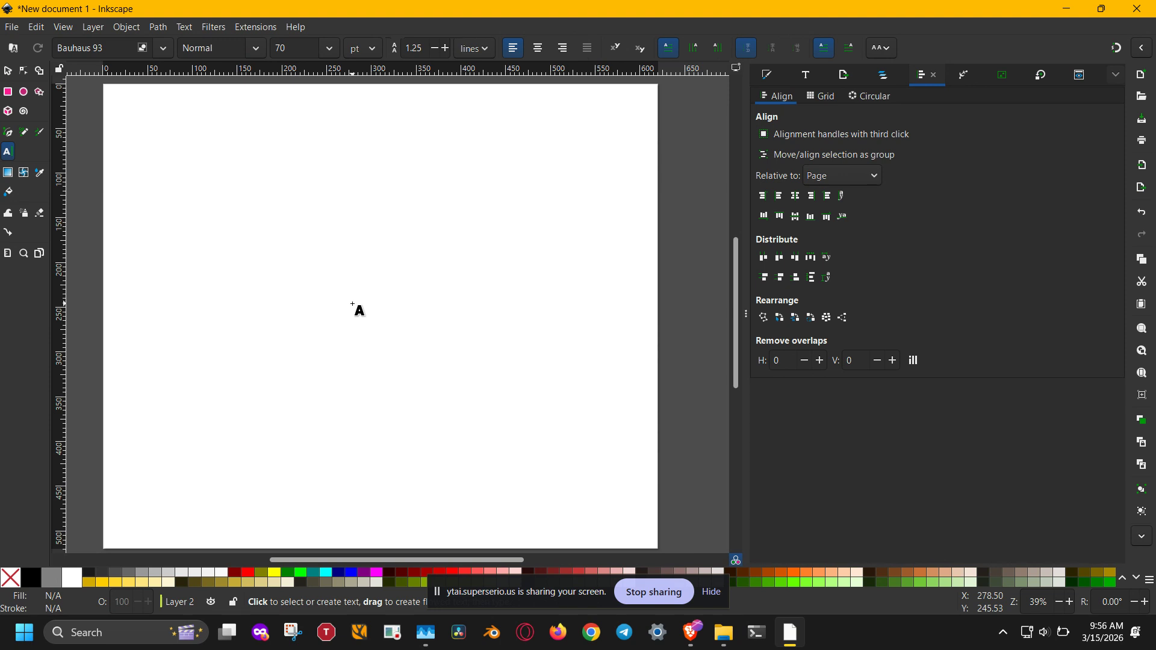
Add the text "WARP" in Bauhaus 93 at 70 pt near the middle of the page.
type("Wa")
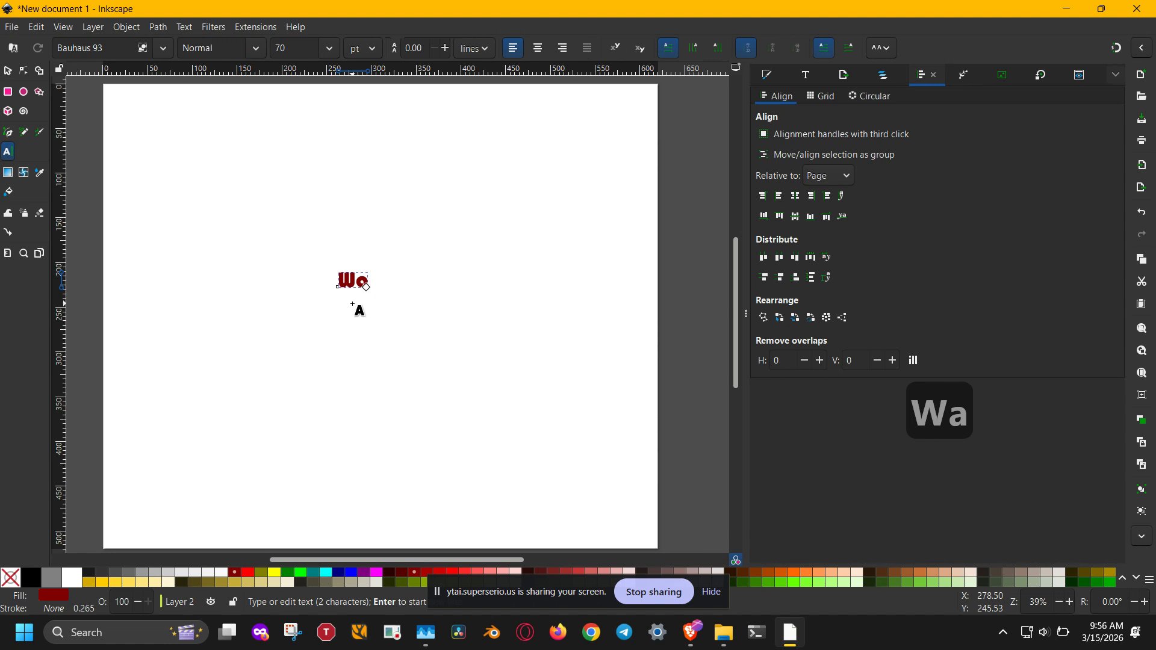
key("BackSpace")
type("ARP")
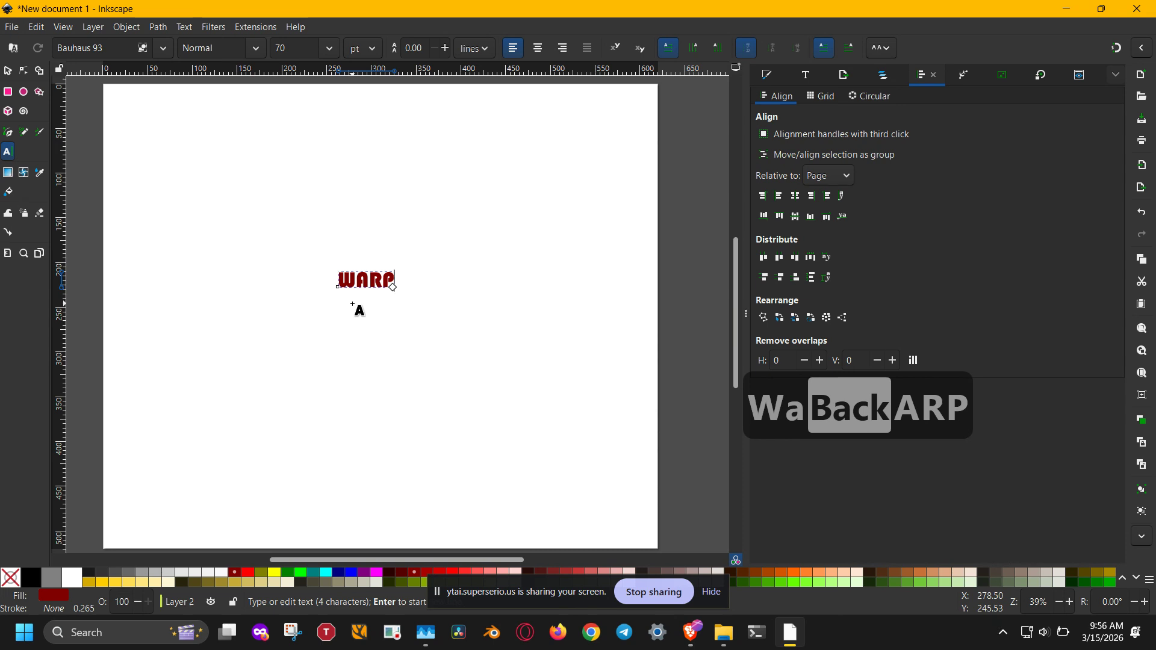
key("Escape")
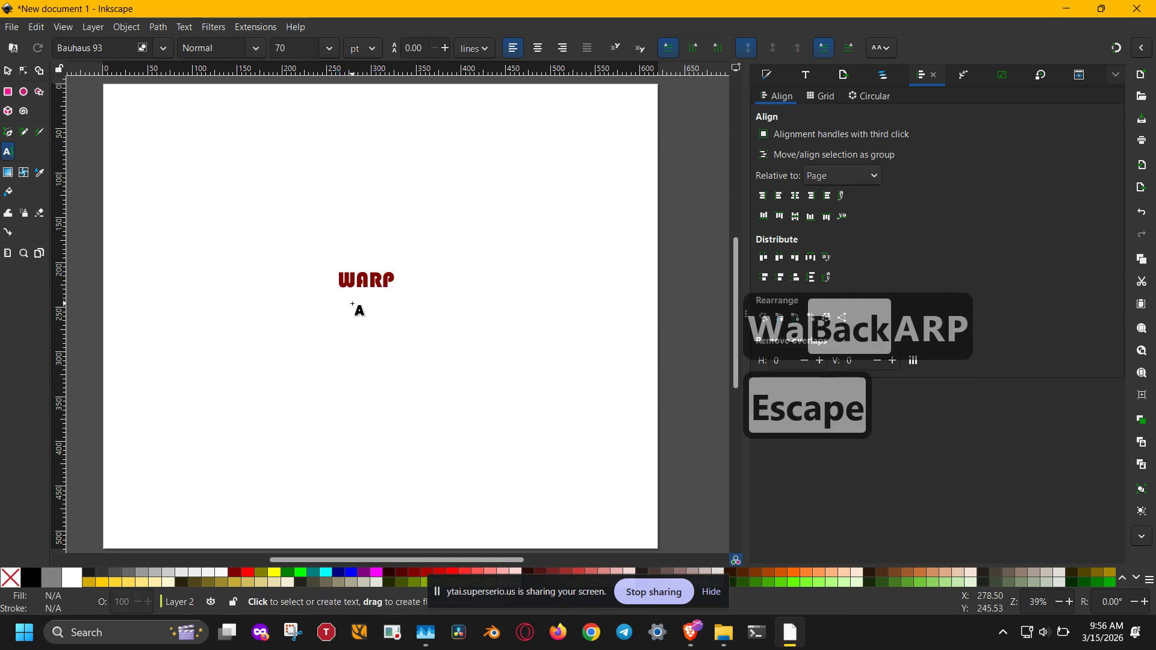
Enlarge the WARP text to about 289 × 81 mm and move it back over the page's central area.
key("s")
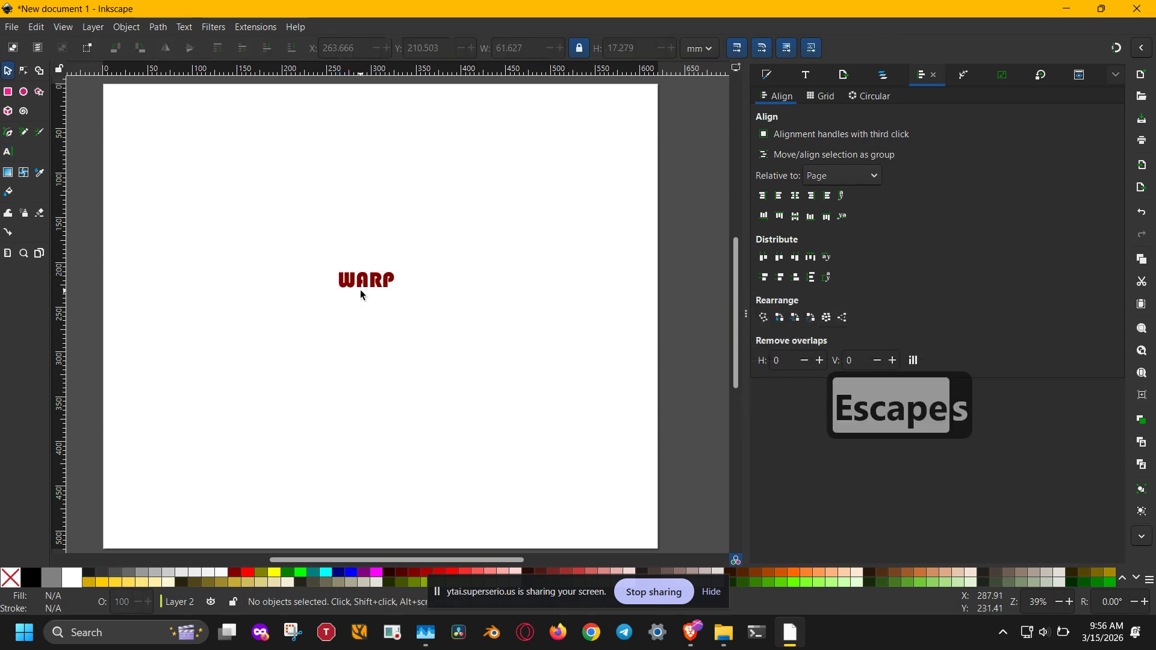
left_click_drag(313, 313, 425, 246)
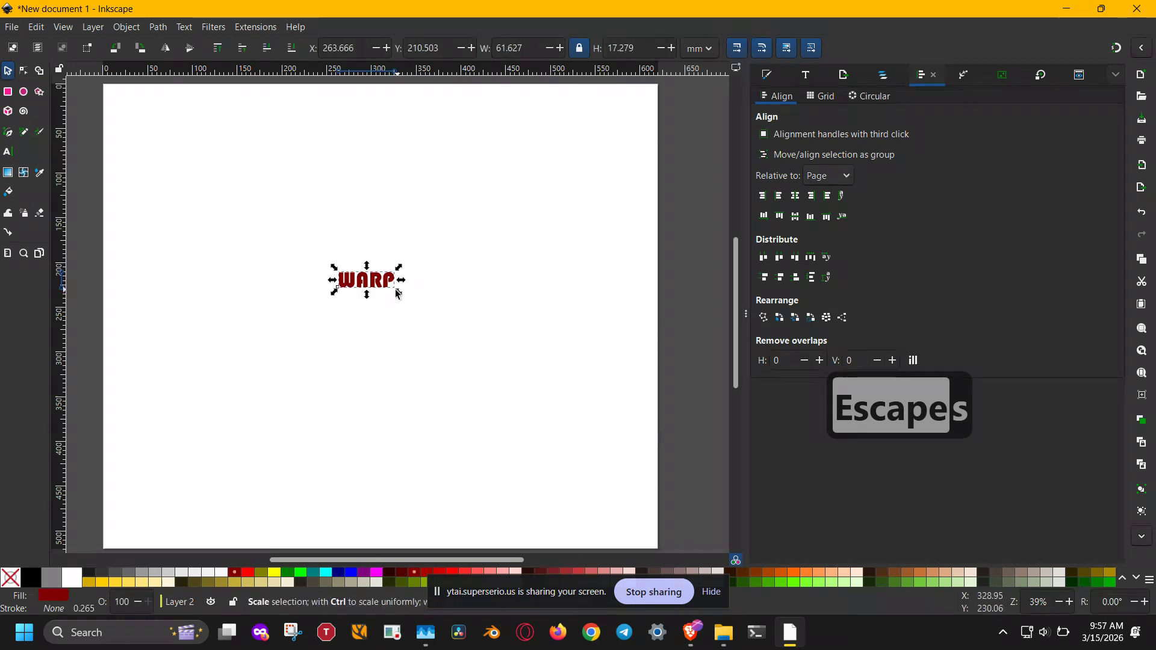
left_click_drag(398, 293, 590, 382)
left_click_drag(573, 330, 490, 290)
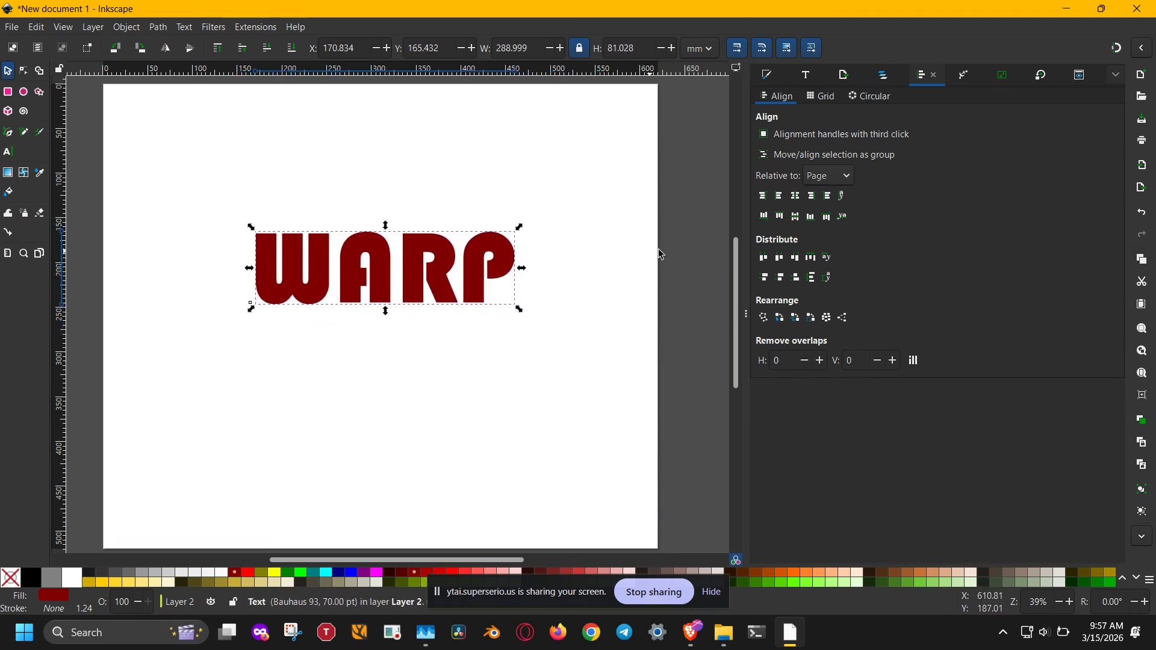
Center the WARP text horizontally and vertically on the page and collapse the alignment dialog.
left_click(797, 199)
left_click(796, 217)
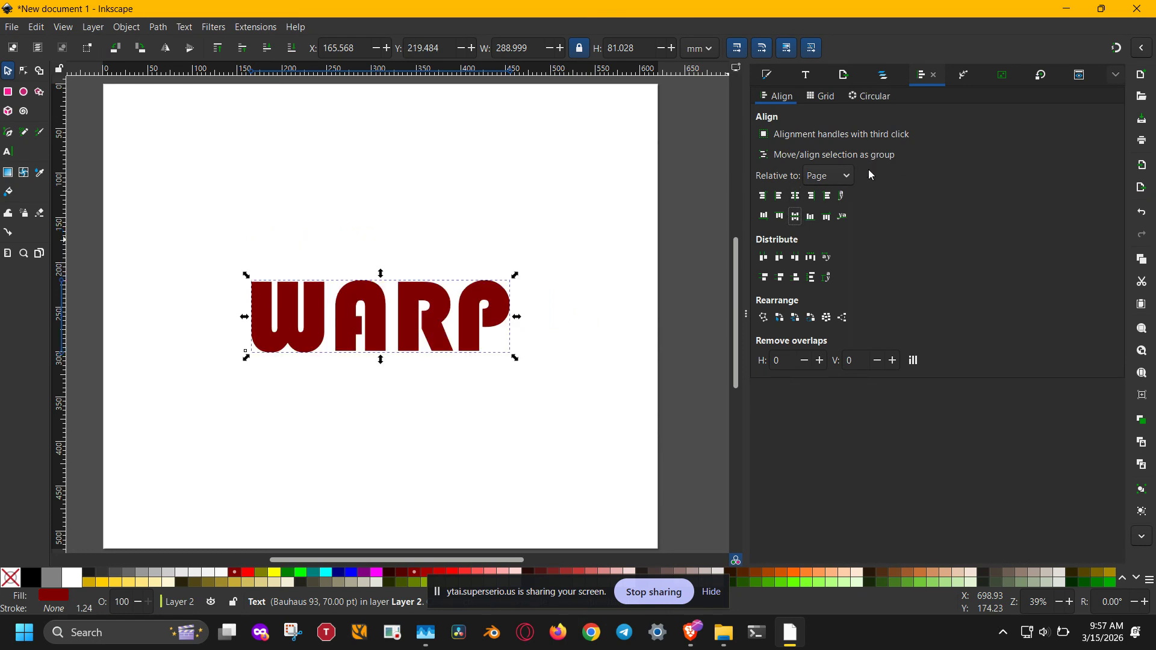
left_click(748, 283)
left_click(813, 278)
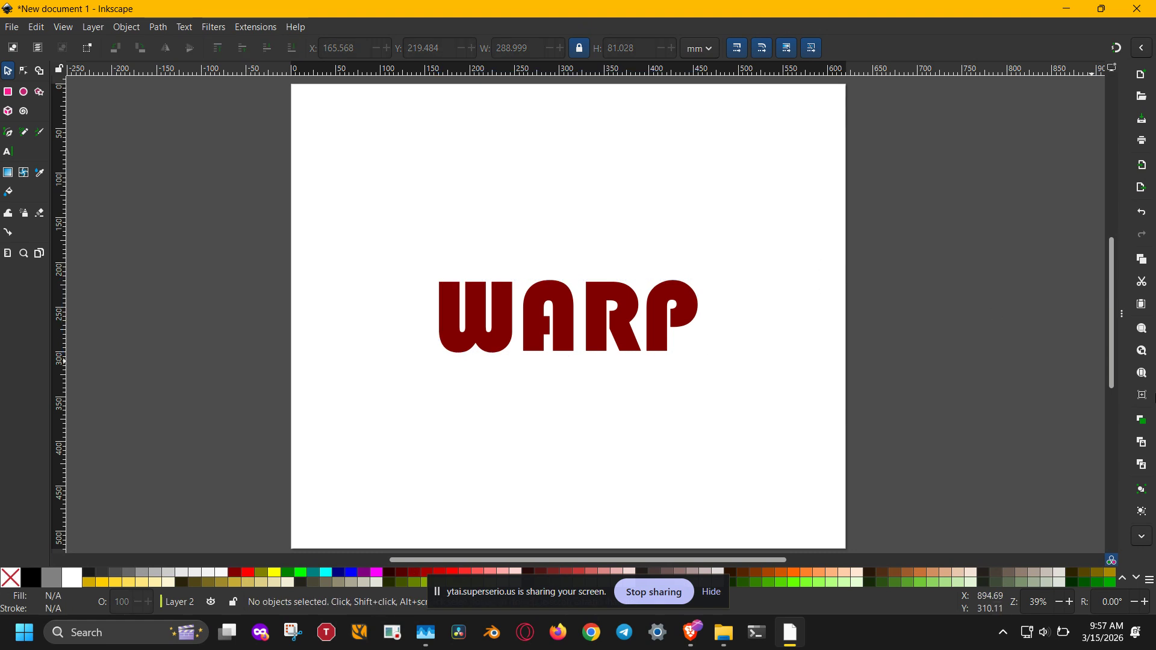
Add a separate text object reading "TEXT" in capitals above WARP.
key("t")
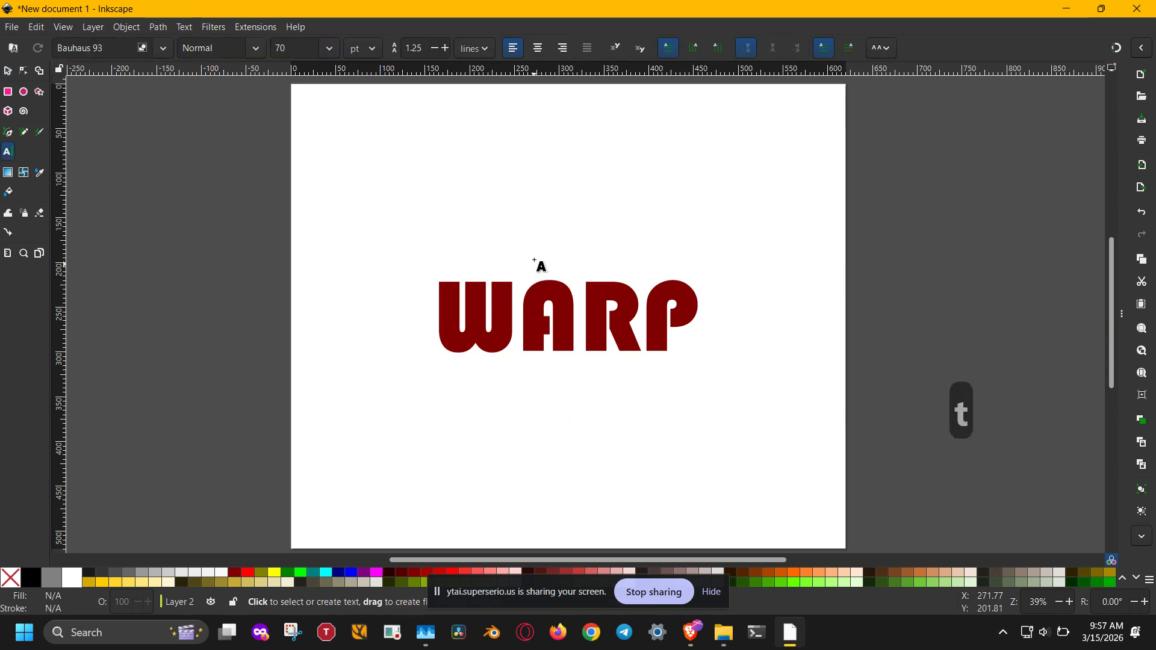
left_click(540, 174)
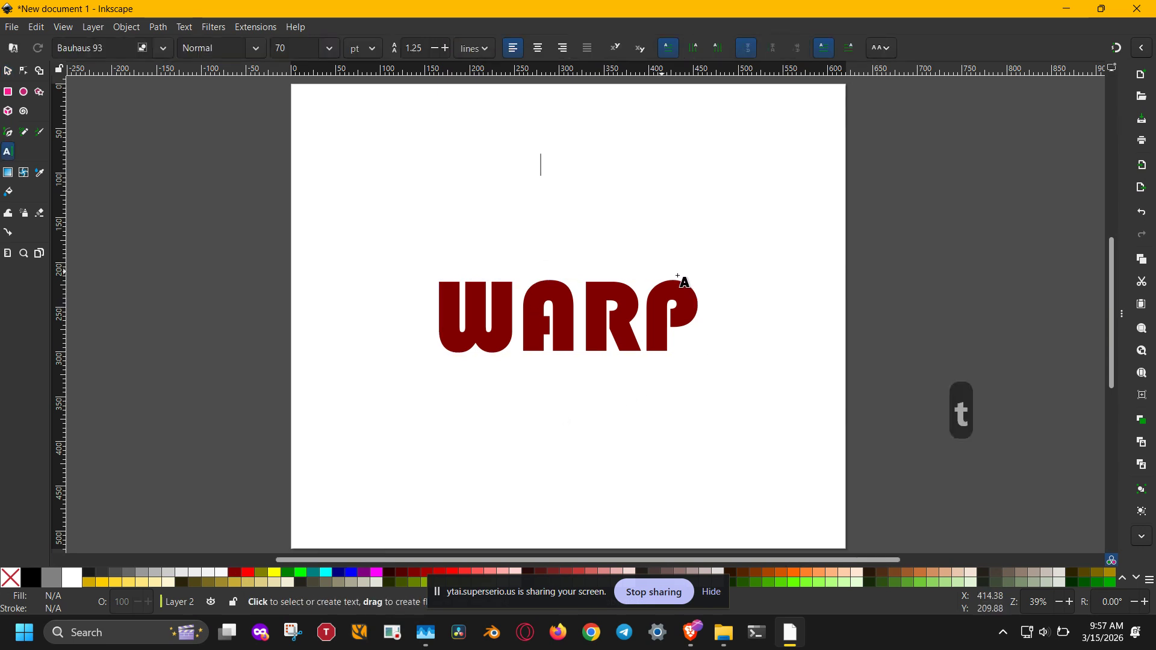
key("Caps_Lock")
type("TEXT")
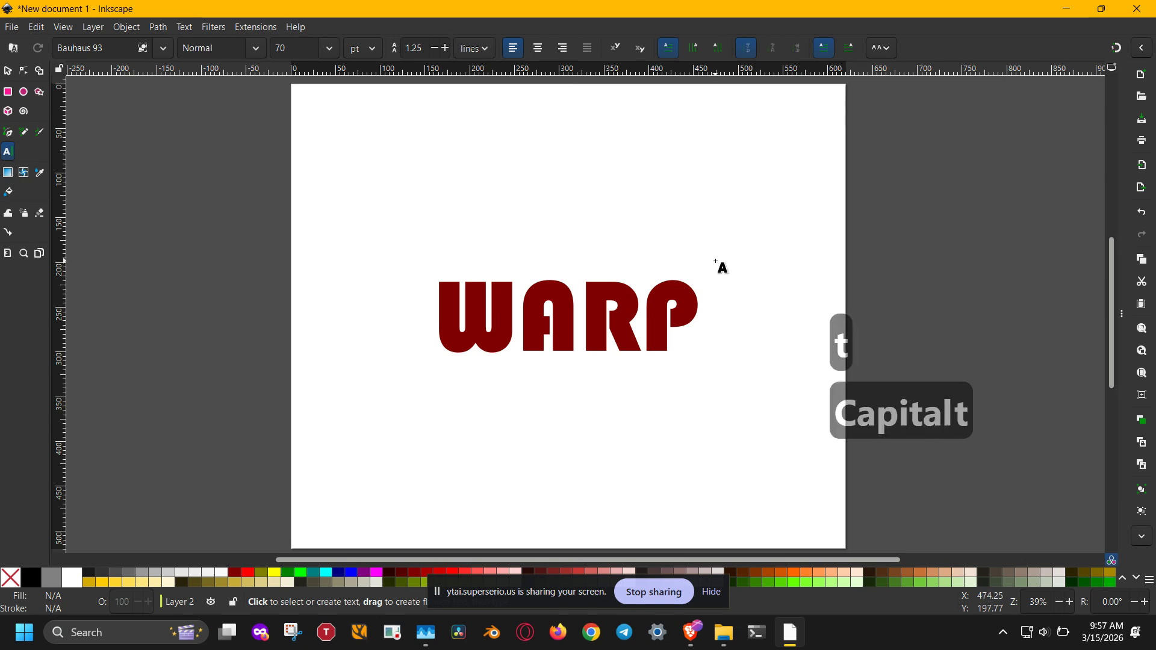
key("Caps_Lock")
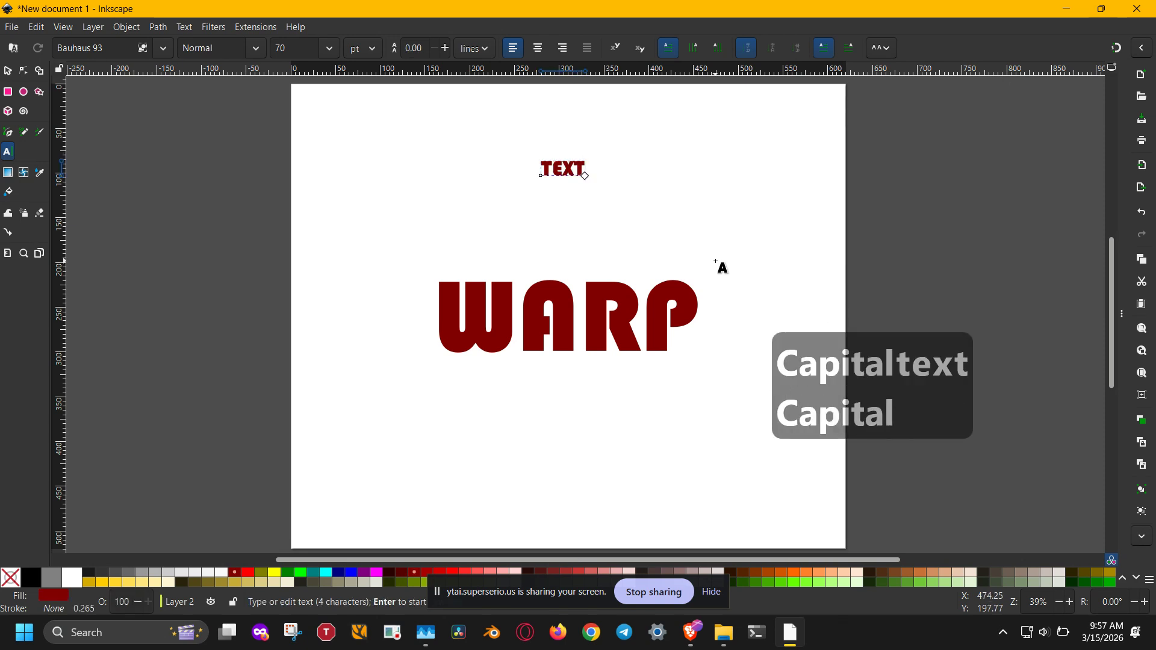
key("ctrl+a")
key("Escape")
key("Escape")
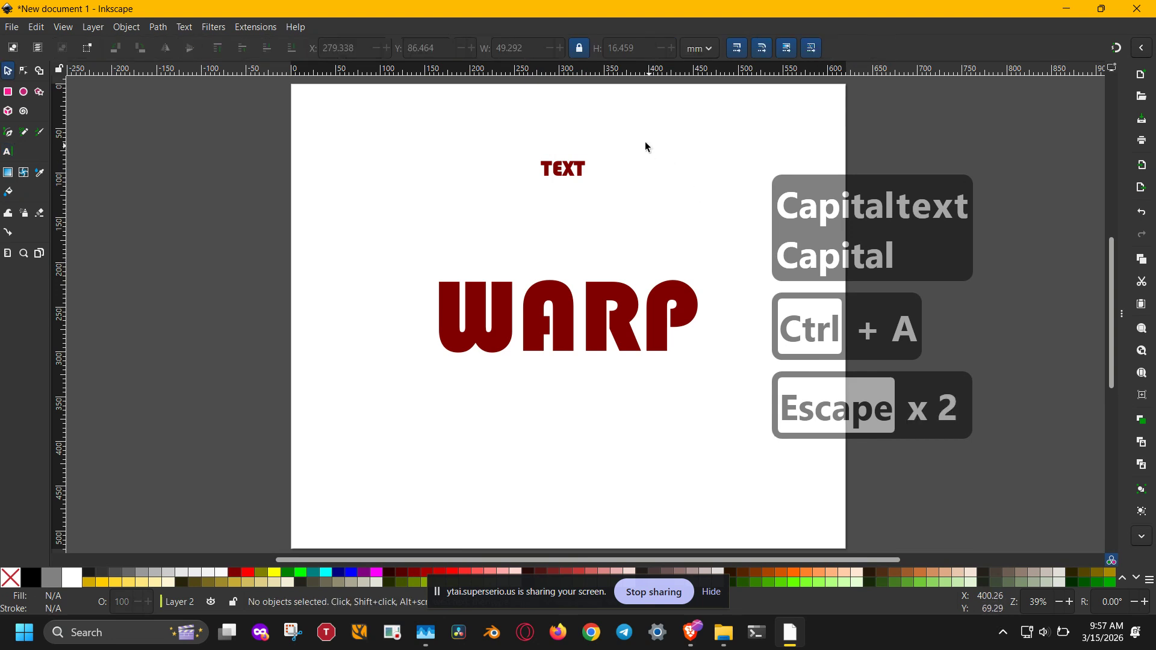
Enlarge TEXT to about 242 × 81 mm and position it above WARP, roughly centered over it.
left_click_drag(614, 133, 760, 277)
left_click_drag(687, 218, 589, 219)
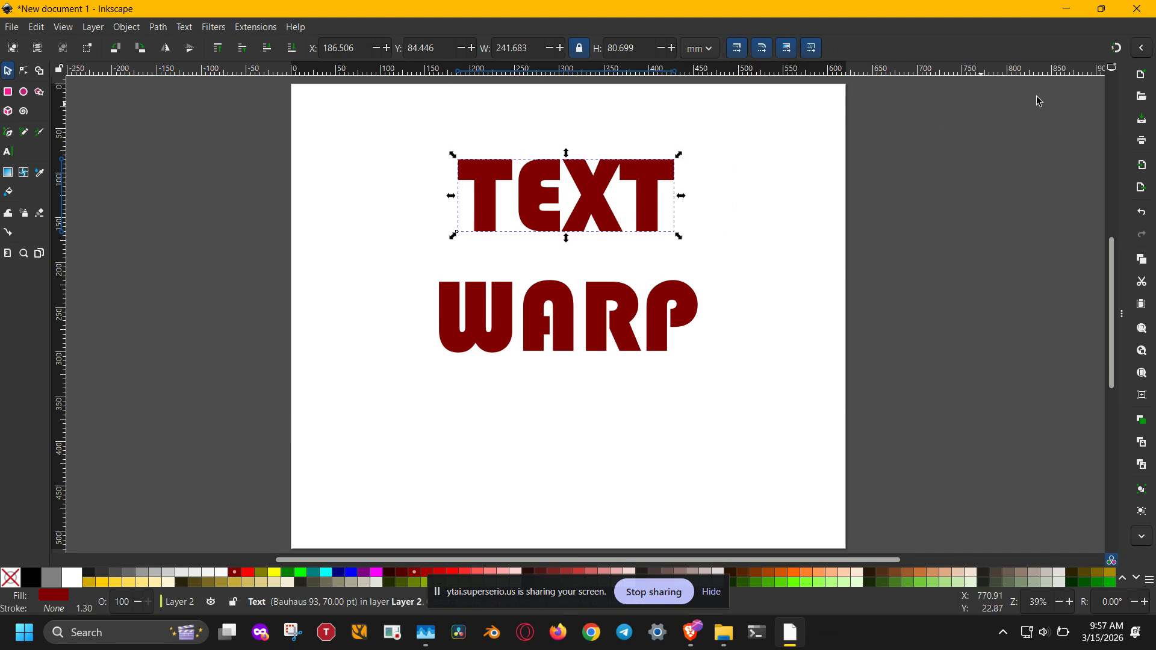
left_click(1042, 178)
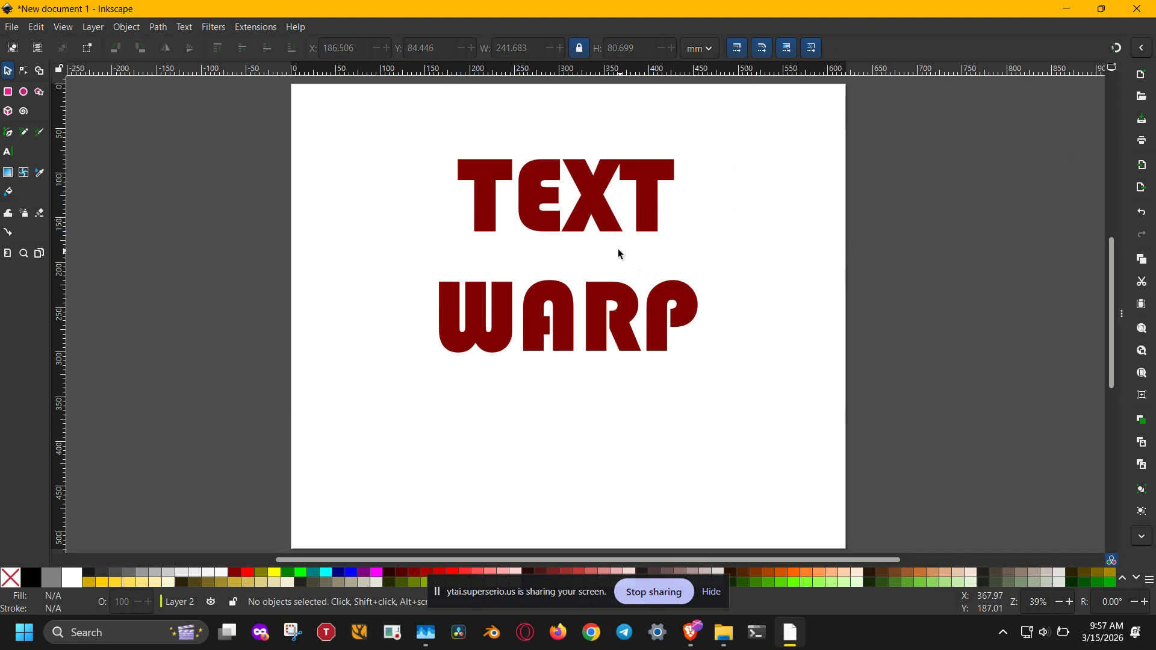
left_click_drag(644, 226, 641, 228)
left_click(735, 240)
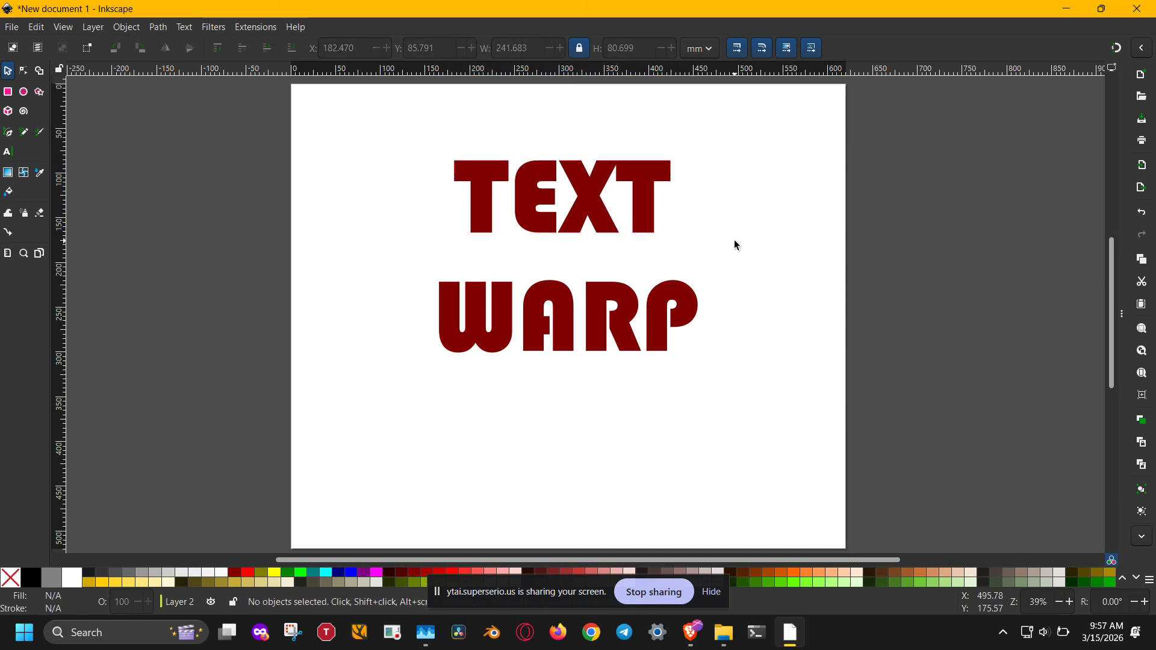
left_click_drag(790, 241, 400, 401)
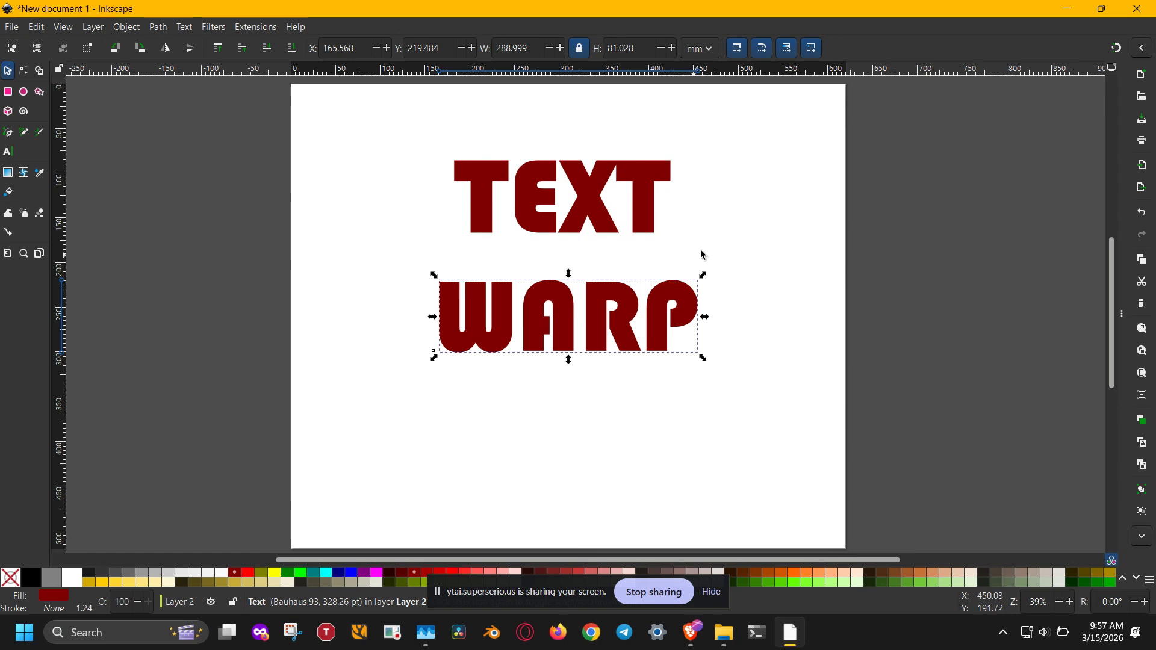
left_click(705, 219)
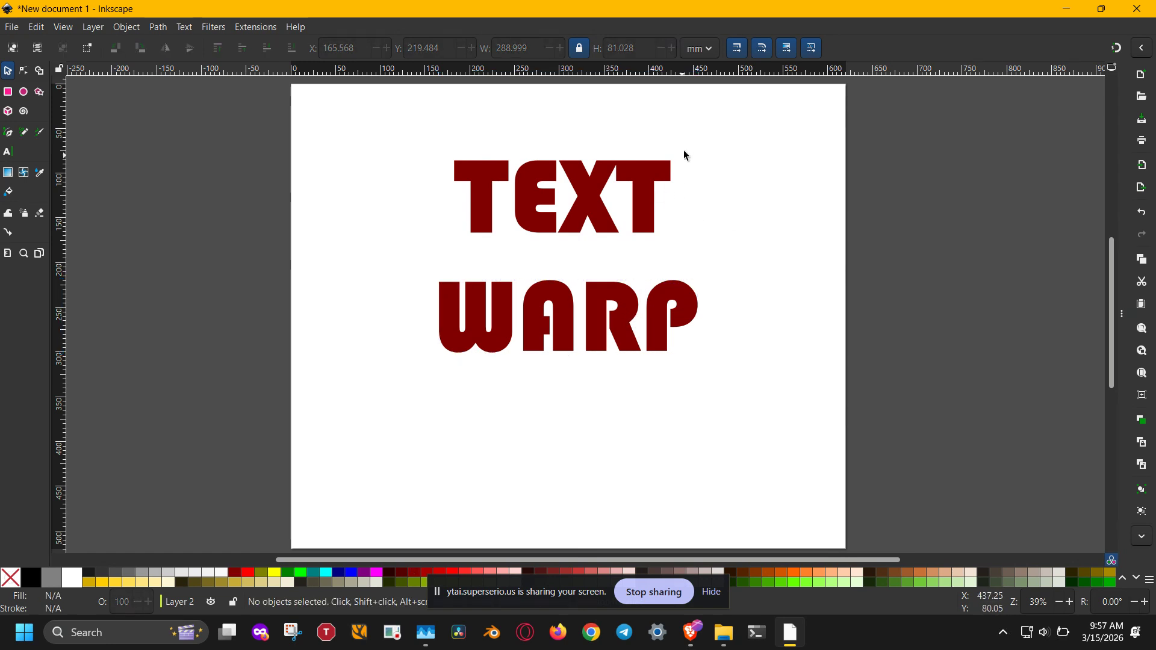
Convert the TEXT object to a path and flip it vertically back to its upright orientation.
left_click_drag(714, 121, 397, 258)
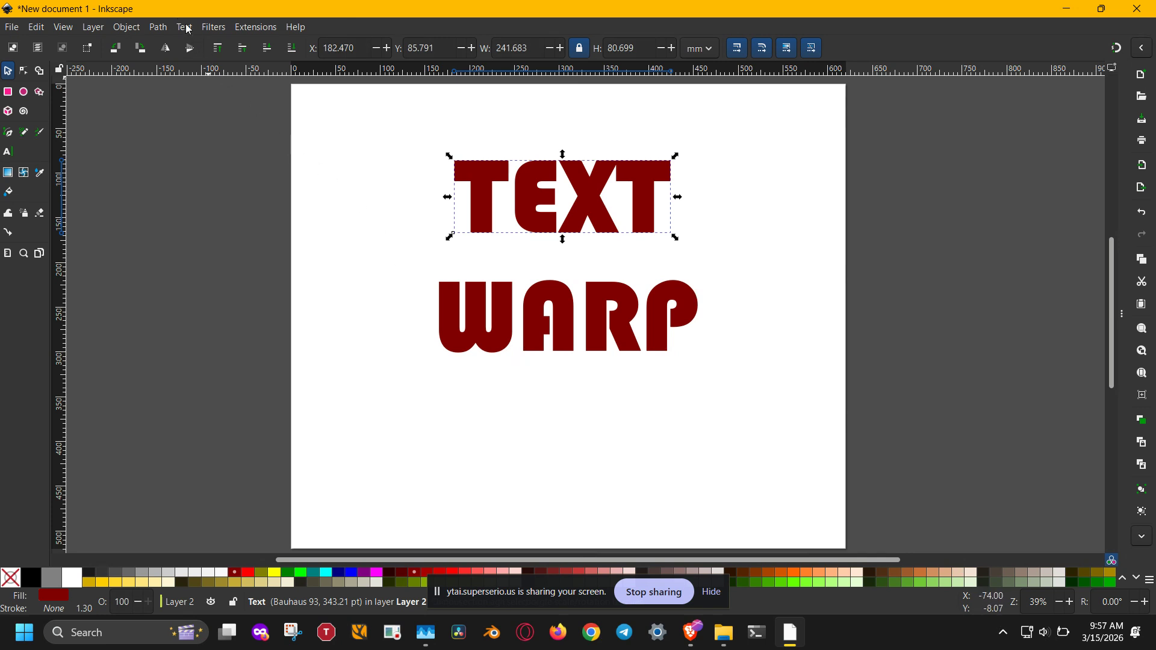
left_click(159, 27)
left_click(188, 46)
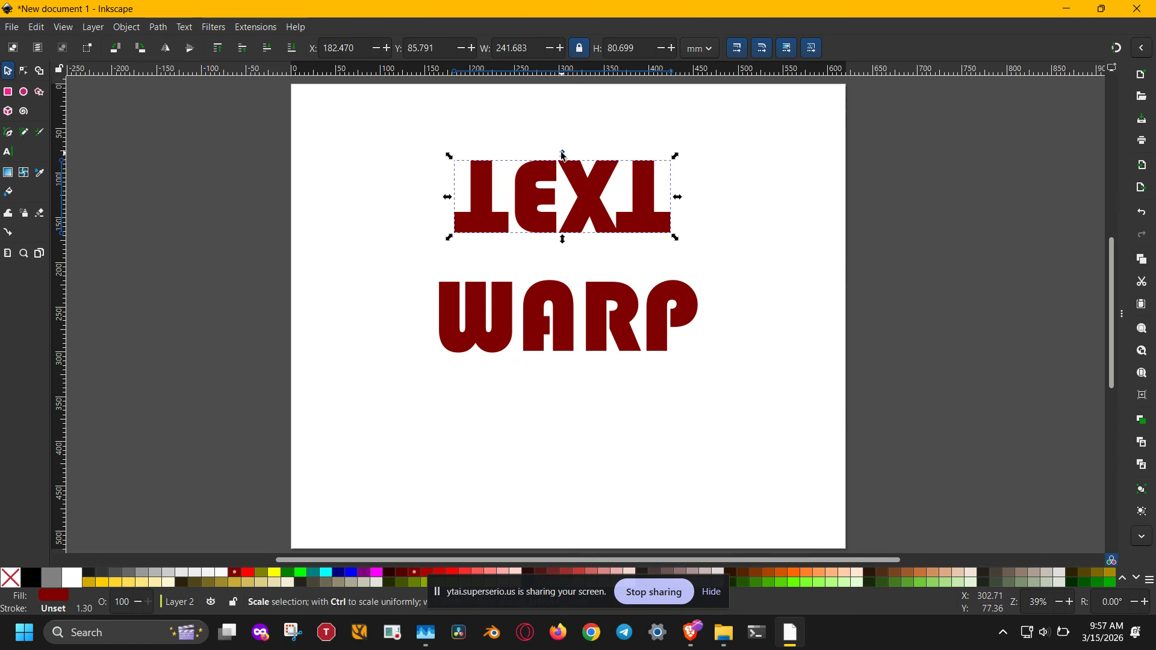
left_click(193, 49)
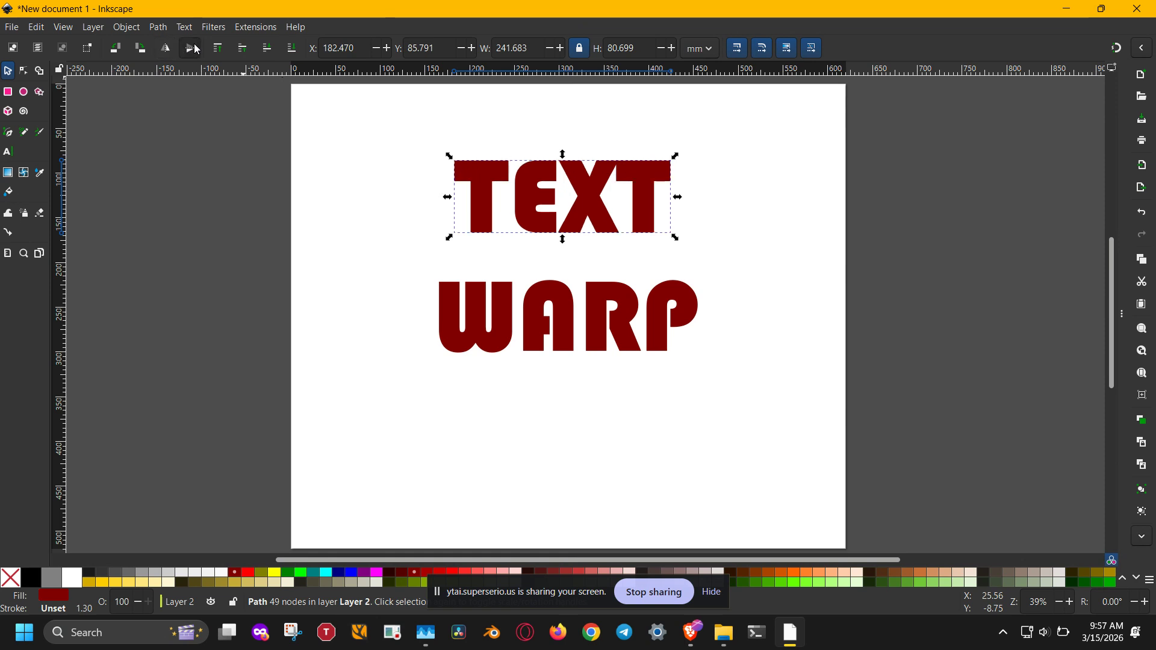
left_click(715, 194)
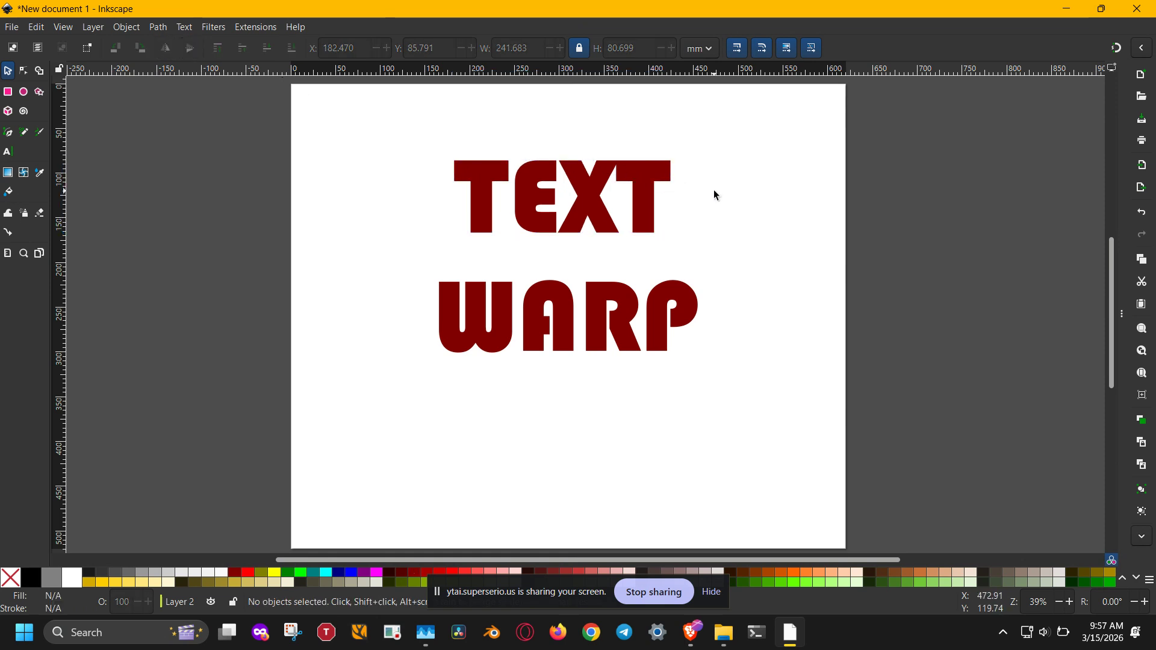
Apply the Envelope Deformation live path effect to the TEXT path.
left_click_drag(711, 135, 428, 252)
left_click(427, 252)
key("ctrl+shift+7")
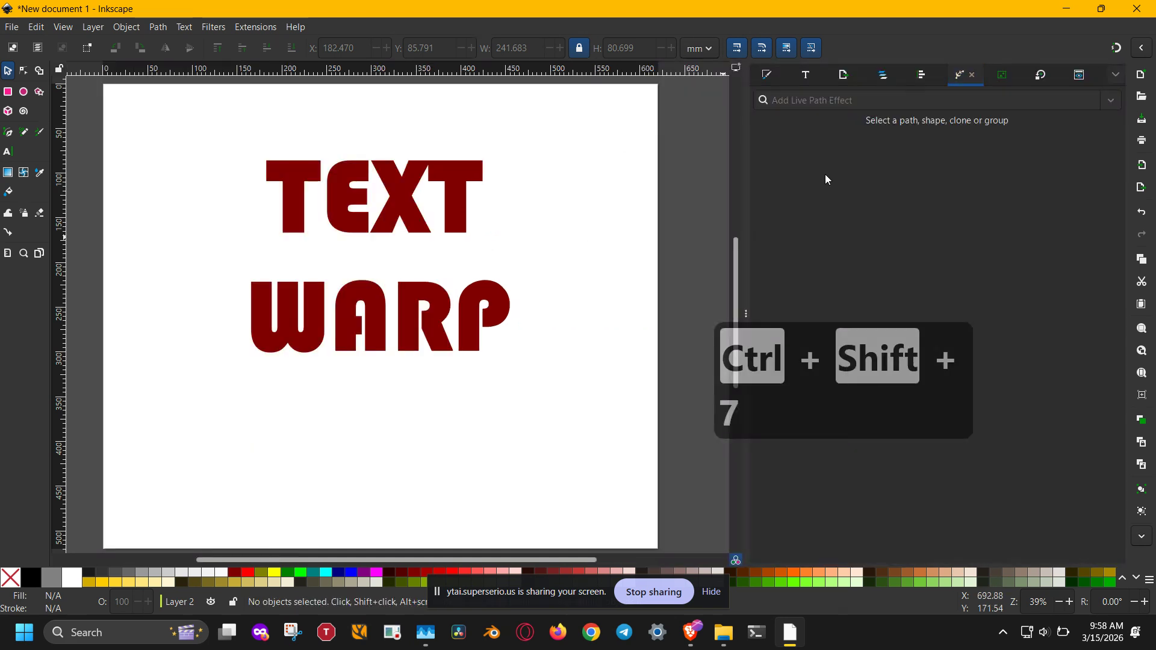
left_click(448, 214)
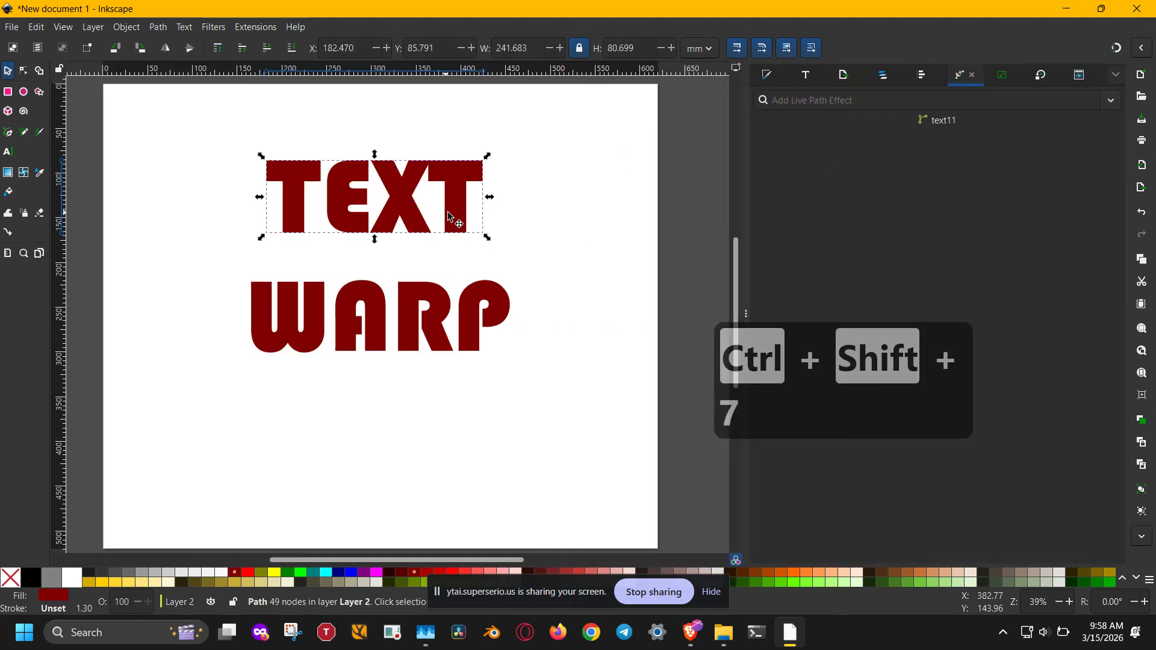
left_click(920, 102)
type("e")
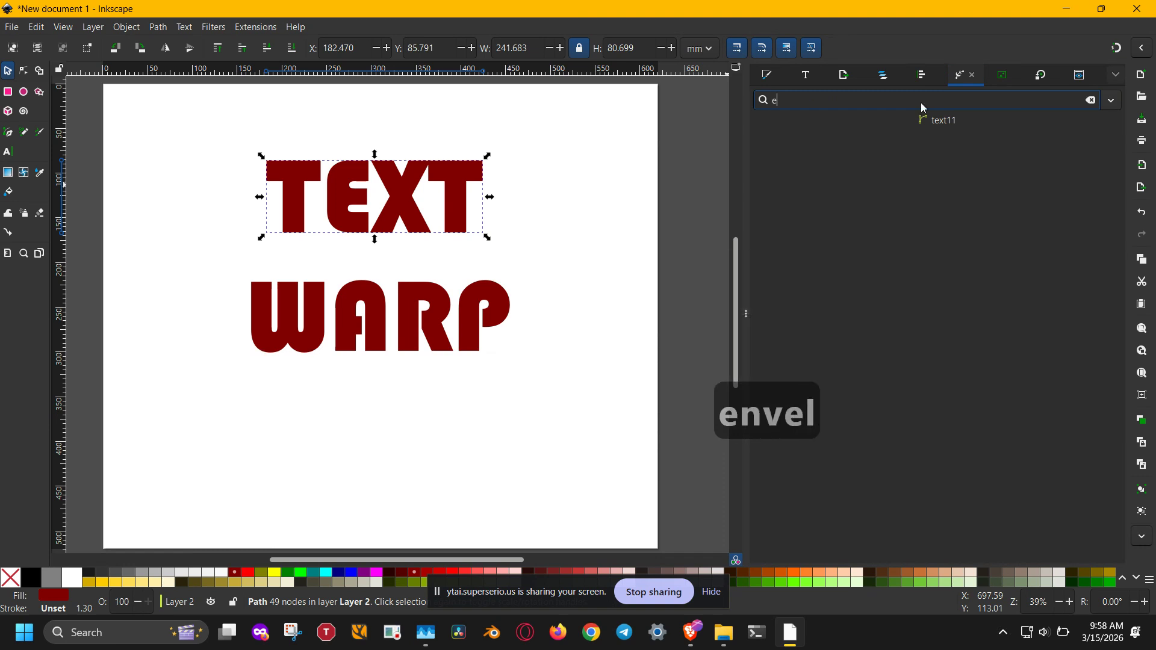
type("nvelop")
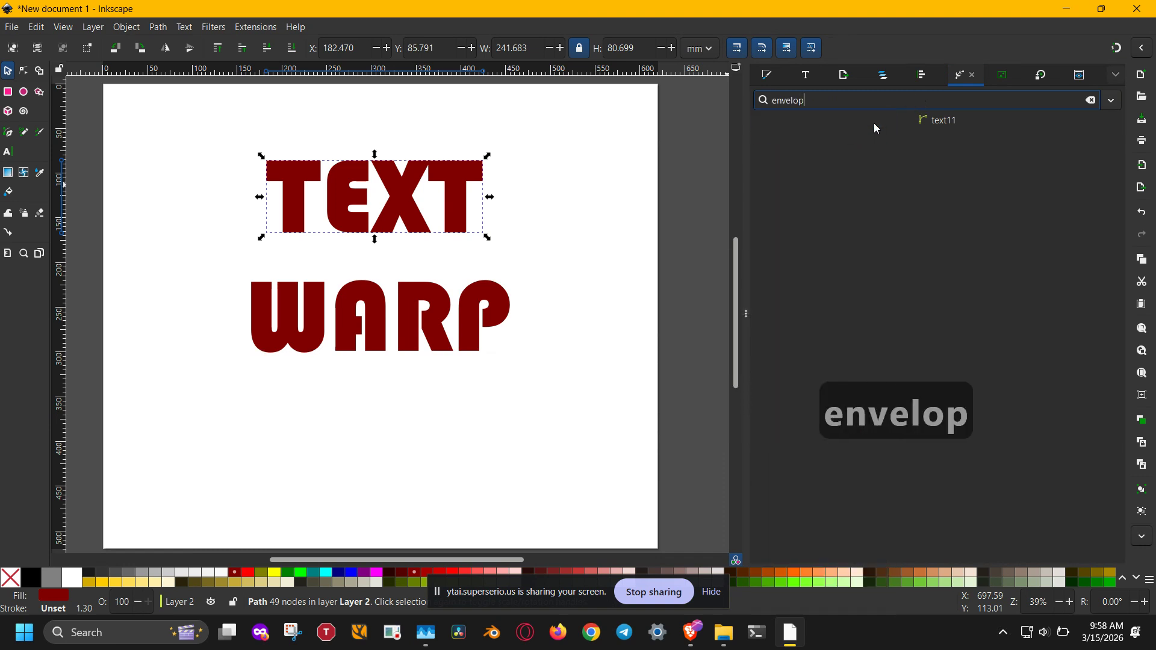
key("Return")
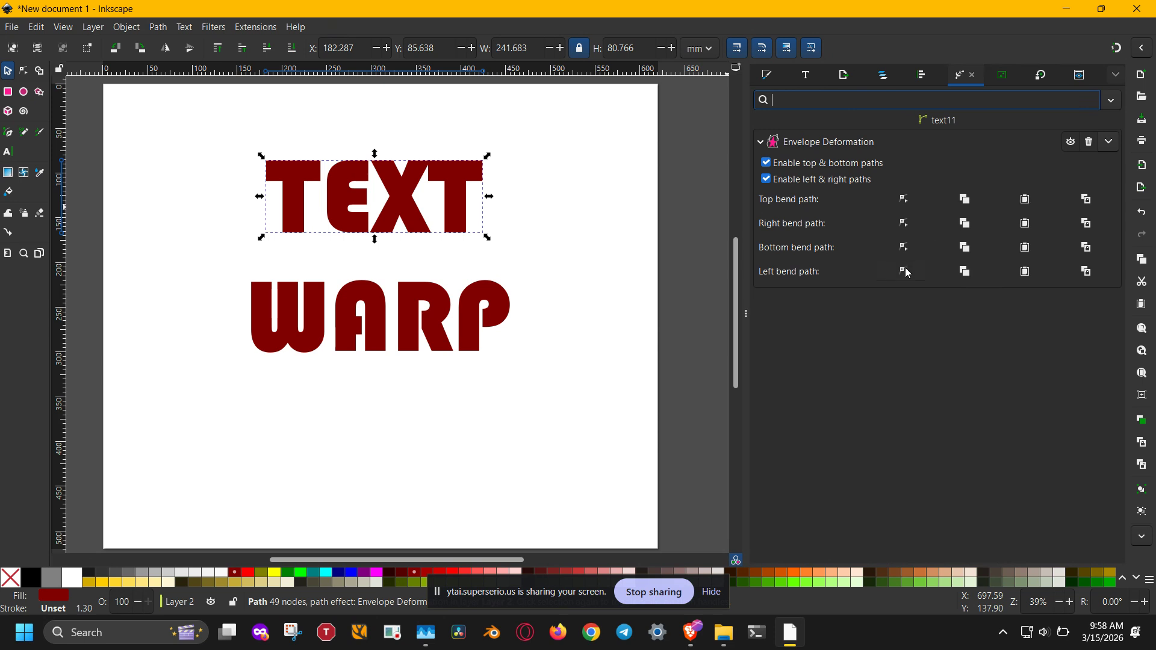
Edit the bottom bend path of TEXT, moving its right end node down to about X 427.5, Y 207.5 mm.
left_click(903, 247)
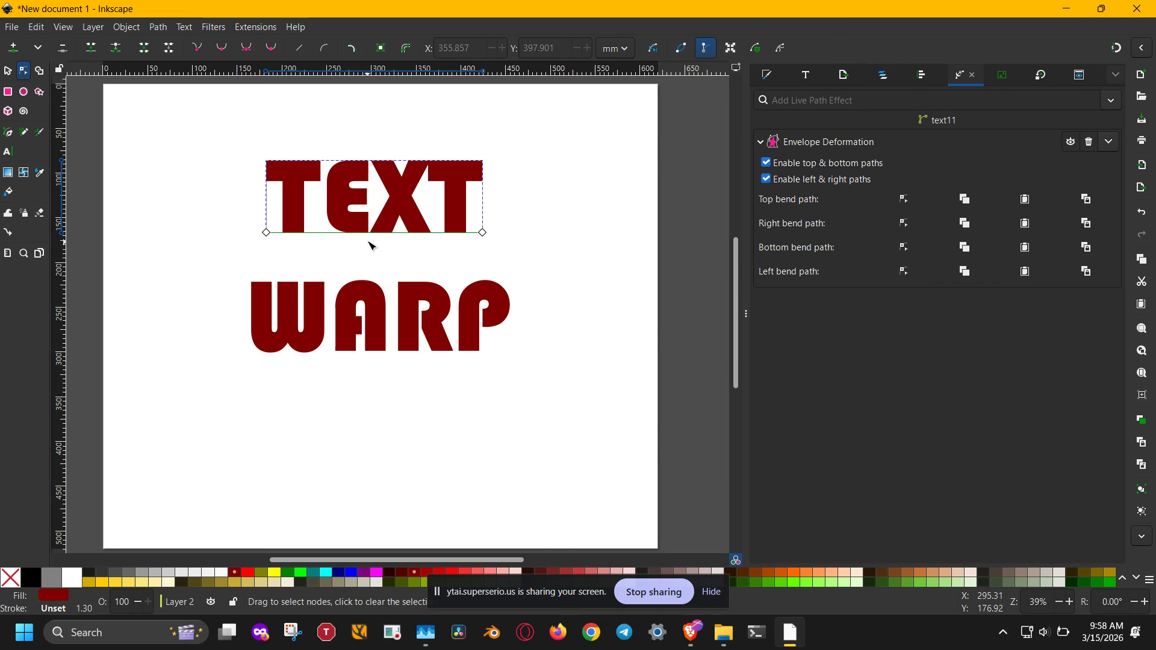
mouse_move(372, 229)
left_mouse_down()
mouse_move(377, 215)
mouse_move(374, 257)
mouse_move(371, 246)
left_mouse_up()
key("ctrl+z")
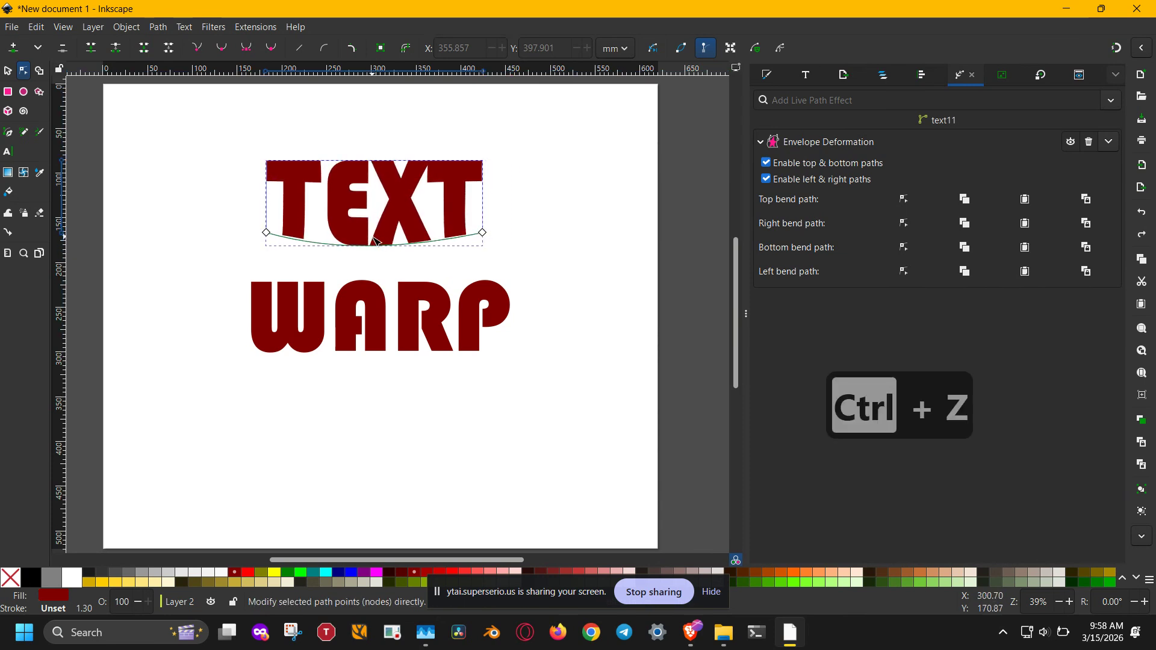
left_click_drag(482, 234, 489, 272)
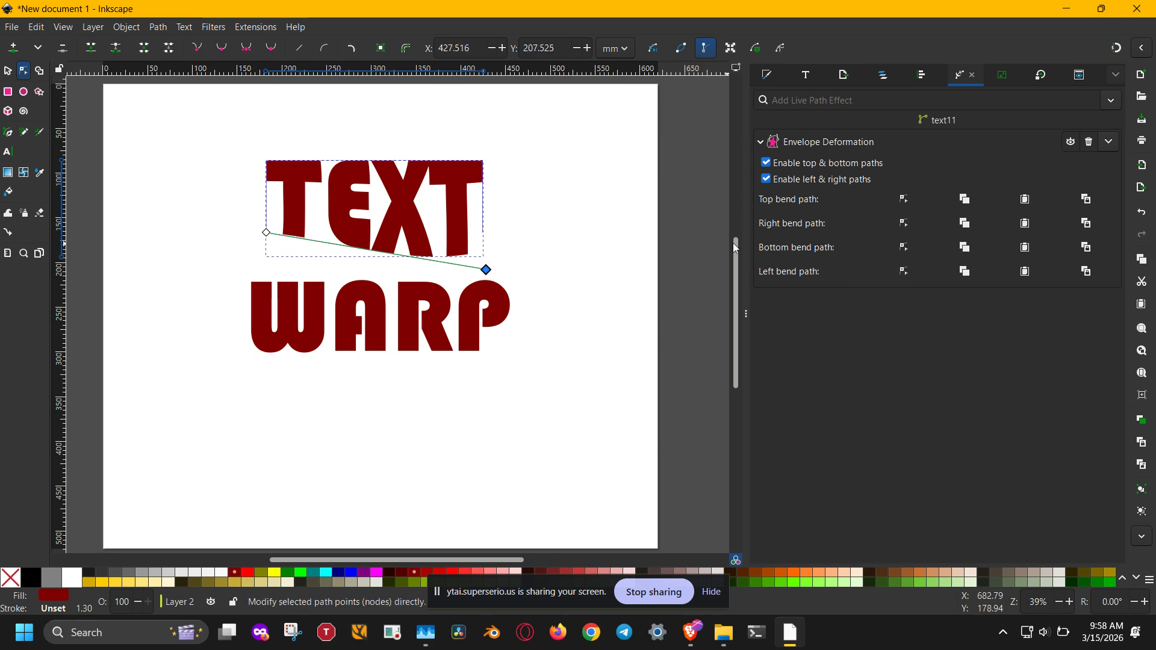
Edit the top bend path of TEXT, moving its right end node up to about X 422.8, Y 39.4 mm.
left_click(900, 199)
left_click_drag(483, 161, 484, 118)
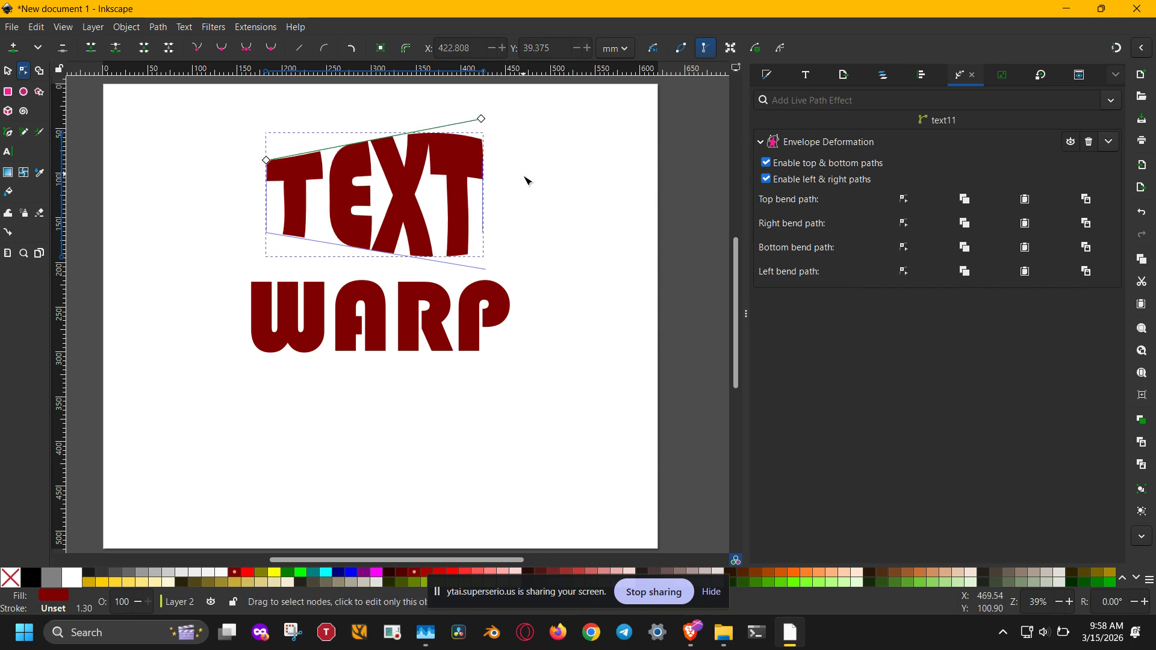
left_click(524, 299)
Convert the WARP text object to a path.
mouse_move(598, 254)
left_mouse_down()
mouse_move(489, 292)
mouse_move(219, 420)
left_mouse_up()
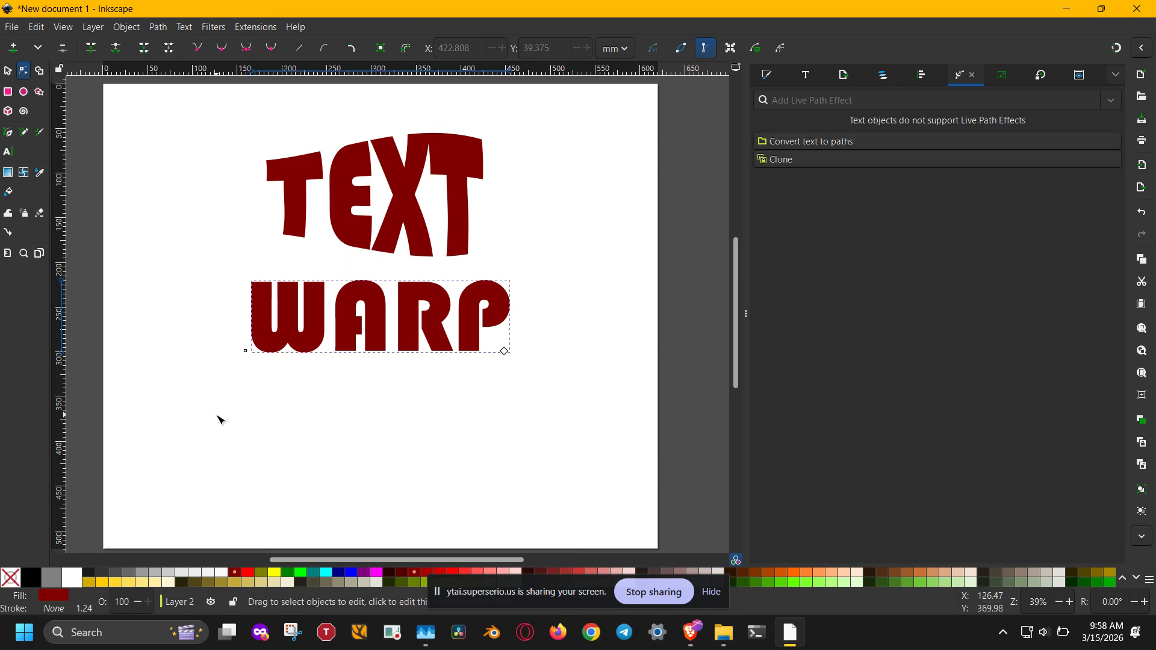
key("ctrl+shift+c")
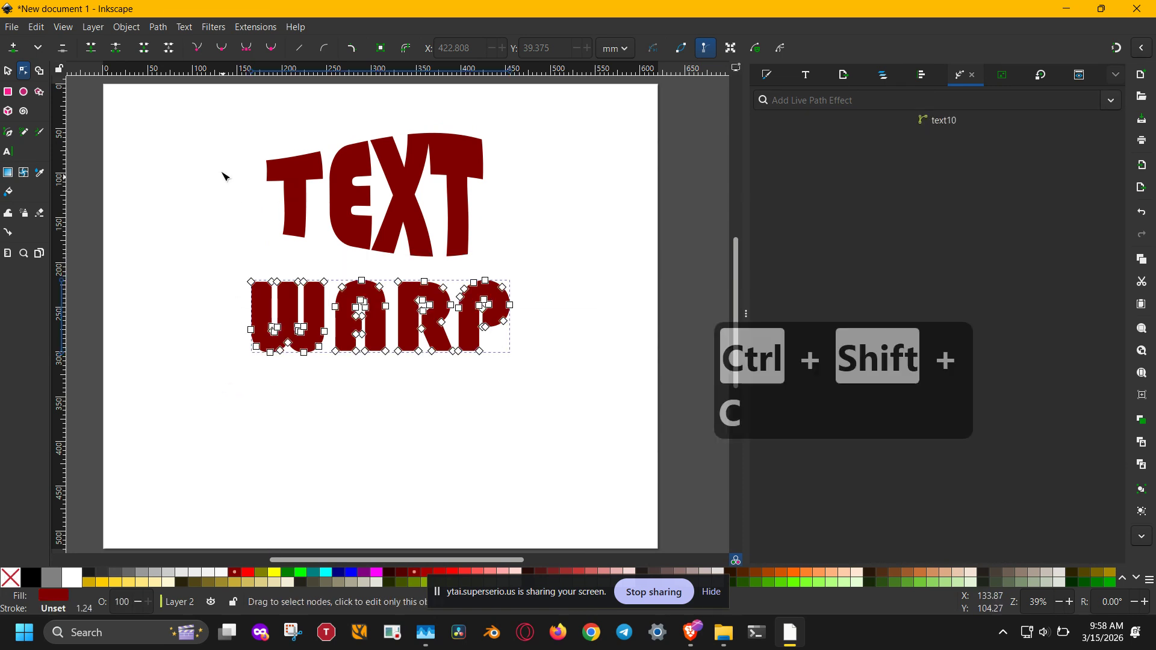
left_click(168, 28)
Apply the Lattice Deformation live path effect to the WARP path.
left_click(854, 98)
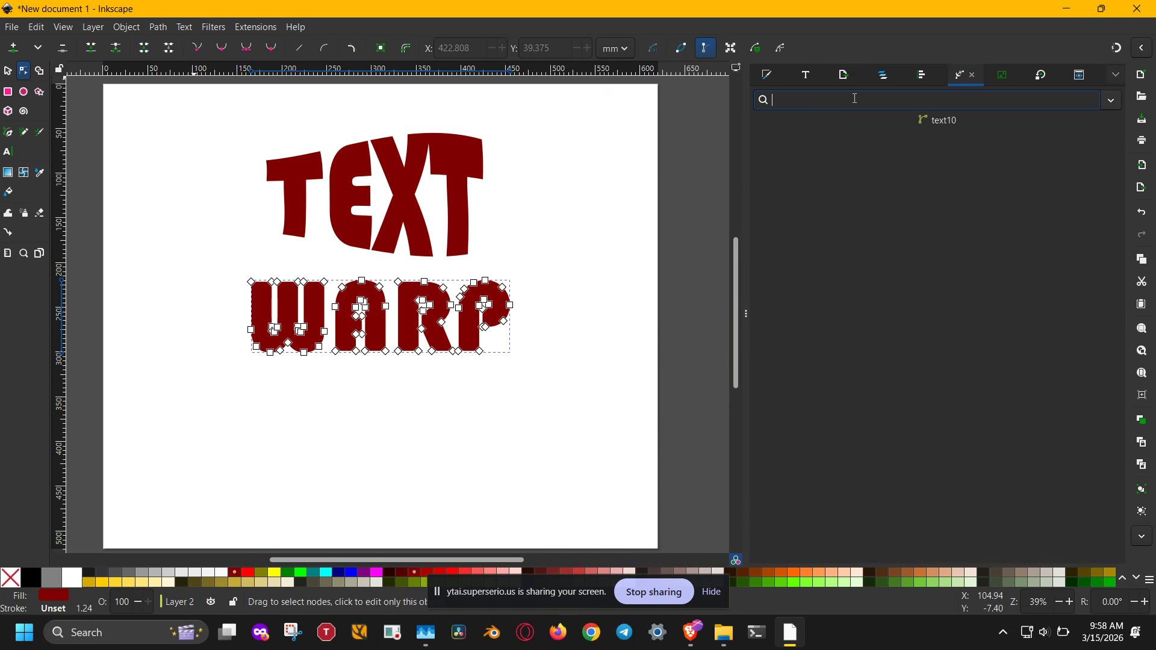
type("latti")
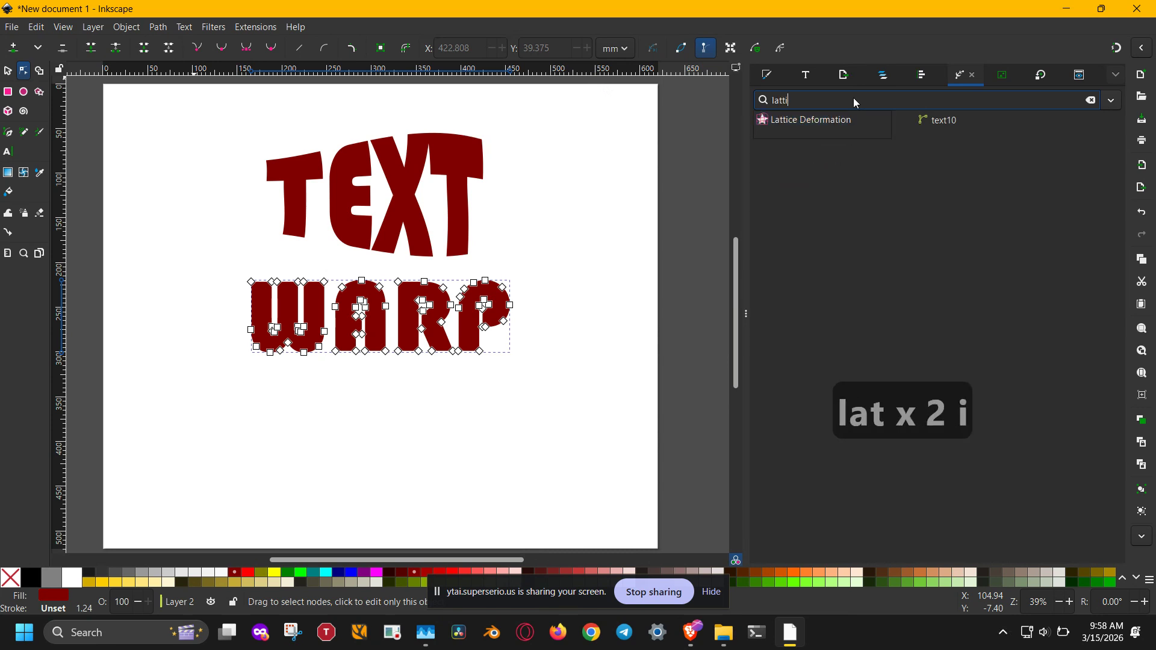
left_click(833, 129)
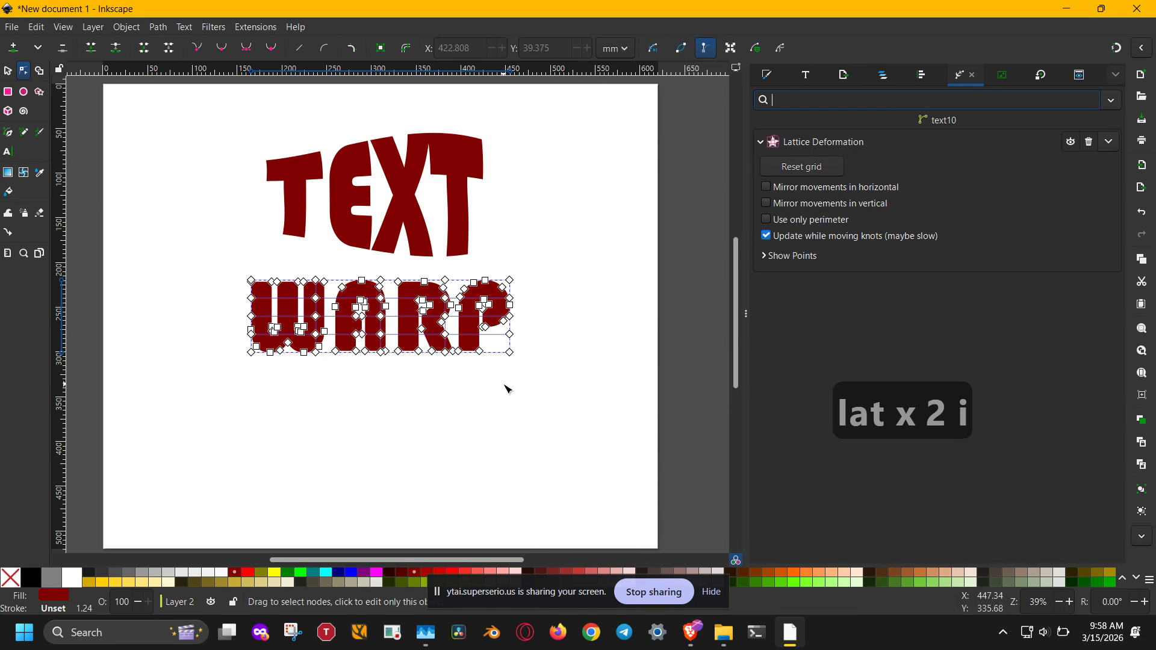
Shift the inner lattice knot on the lower leg of the R slightly up and to the right.
scroll(505, 387, "up", 2)
left_click_drag(369, 350, 542, 412)
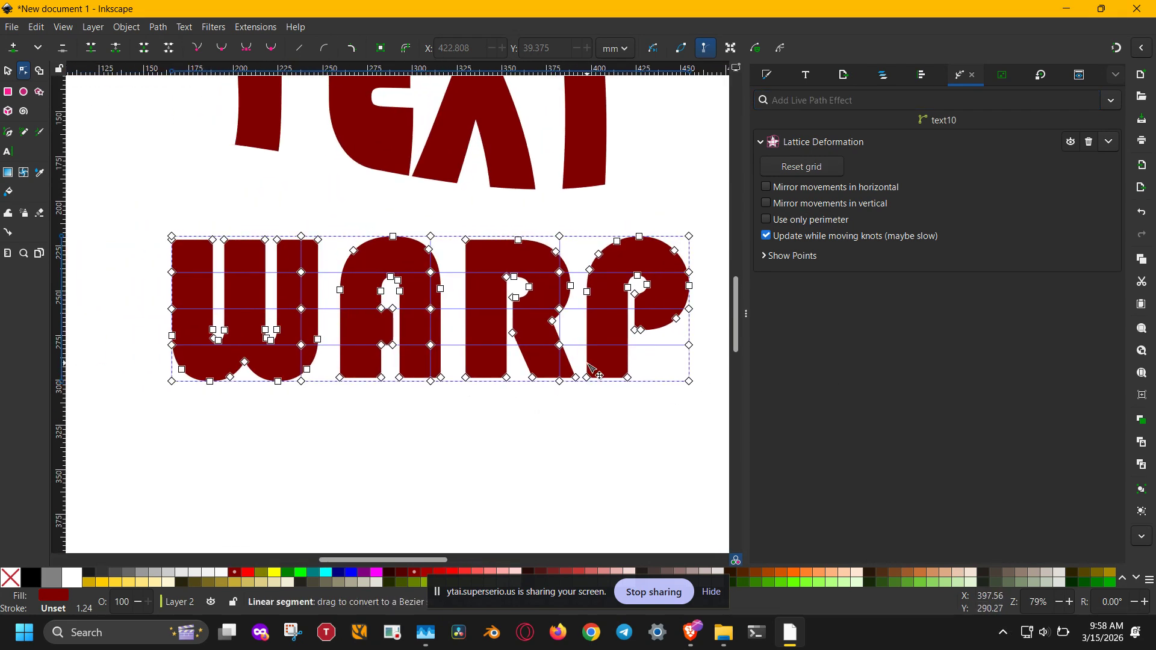
scroll(593, 368, "down", 1)
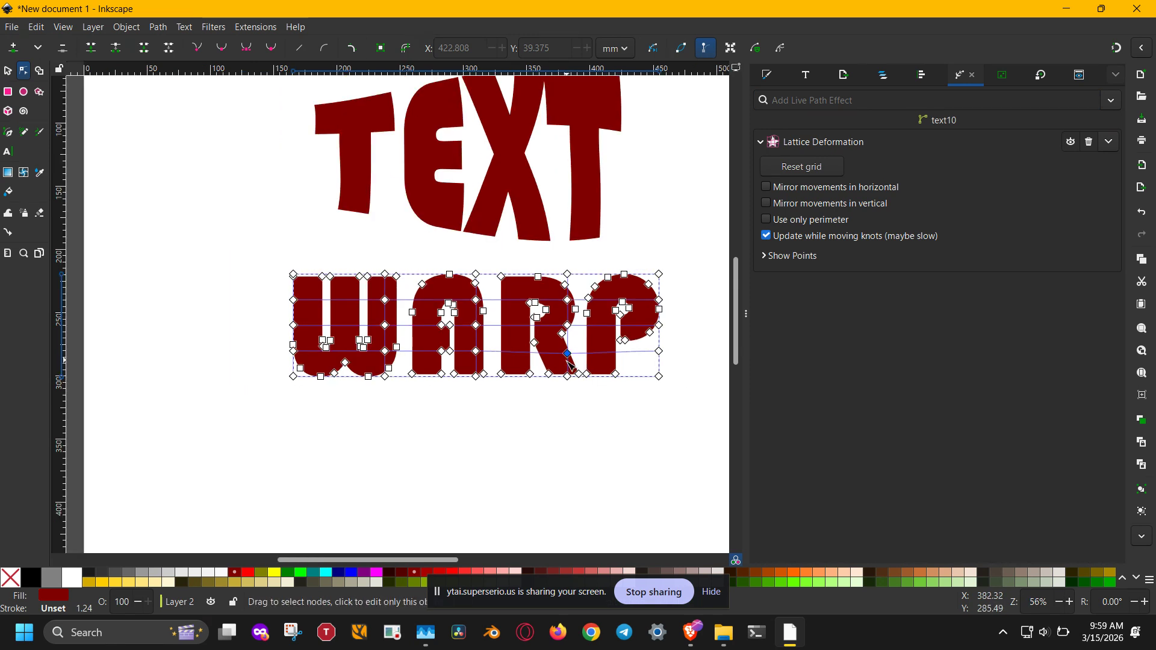
left_click_drag(568, 361, 577, 350)
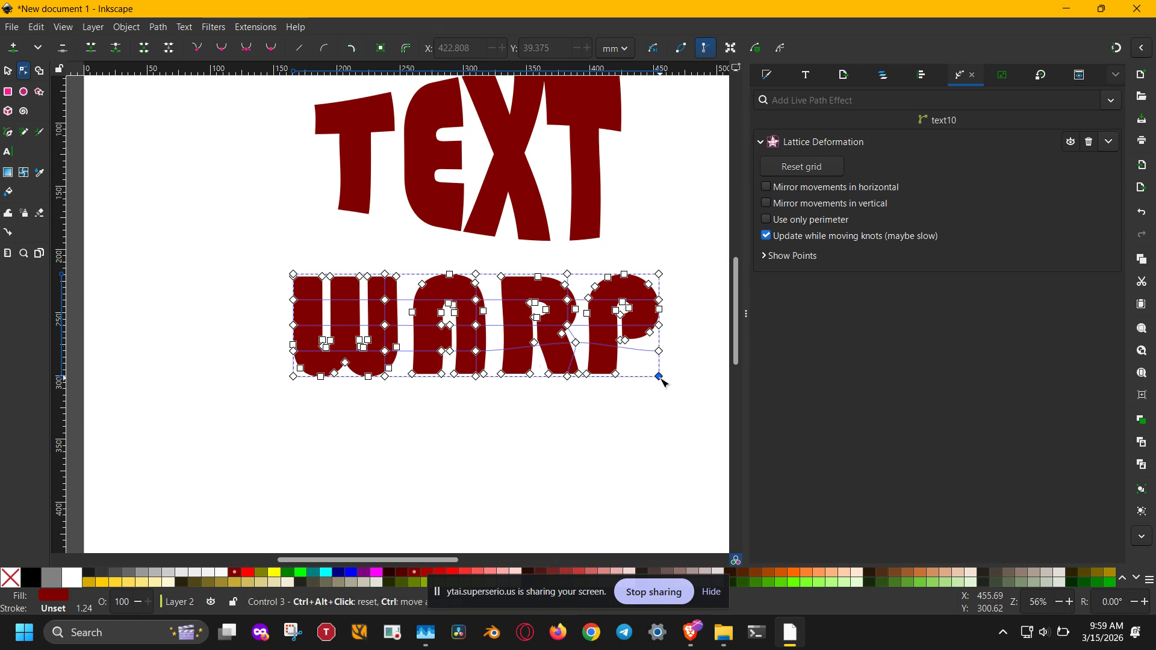
Pull the two bottom corner knots of the WARP lattice down and raise two inner knots near the W's right edge.
left_click_drag(660, 376, 661, 412)
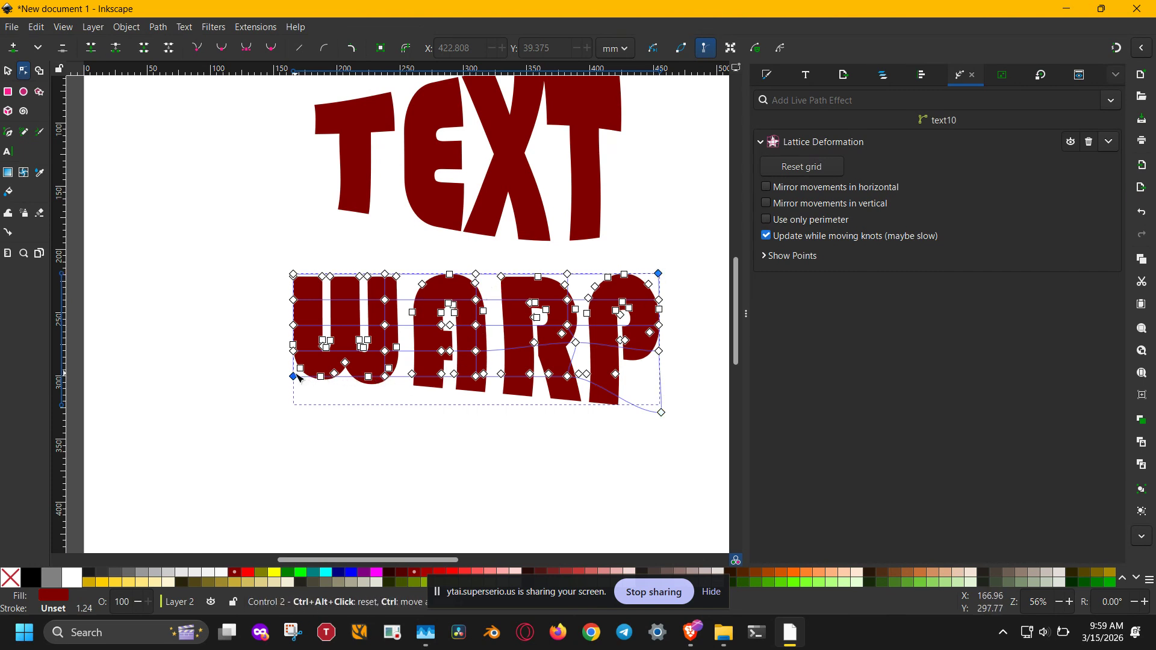
left_click_drag(296, 379, 294, 413)
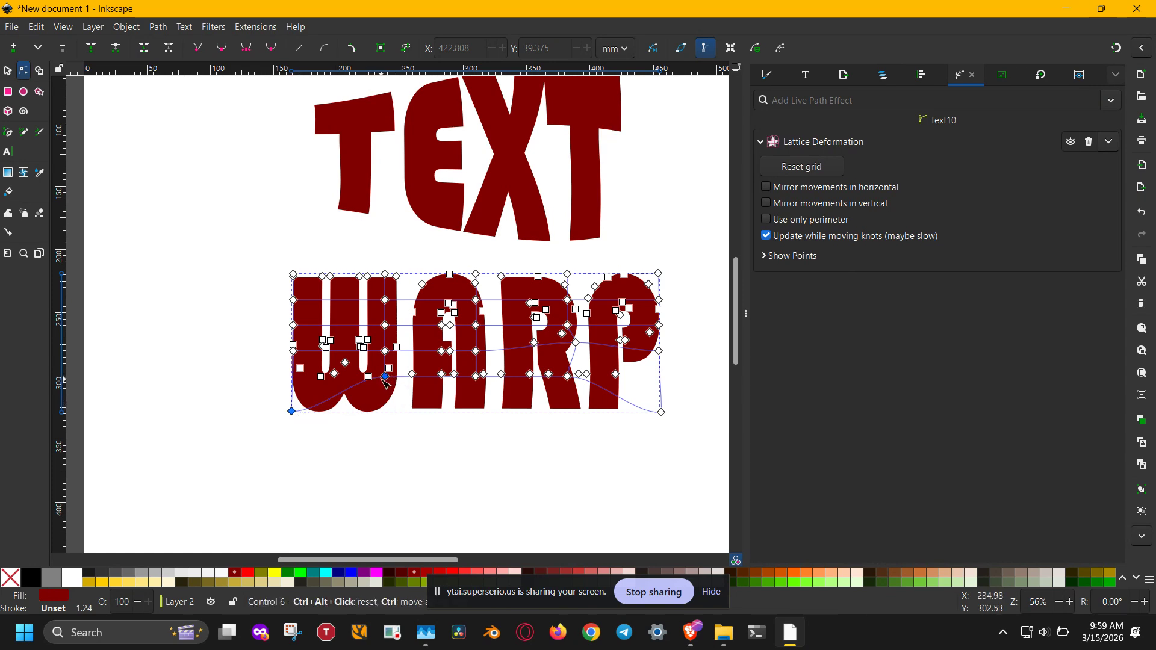
left_click_drag(390, 372, 390, 359)
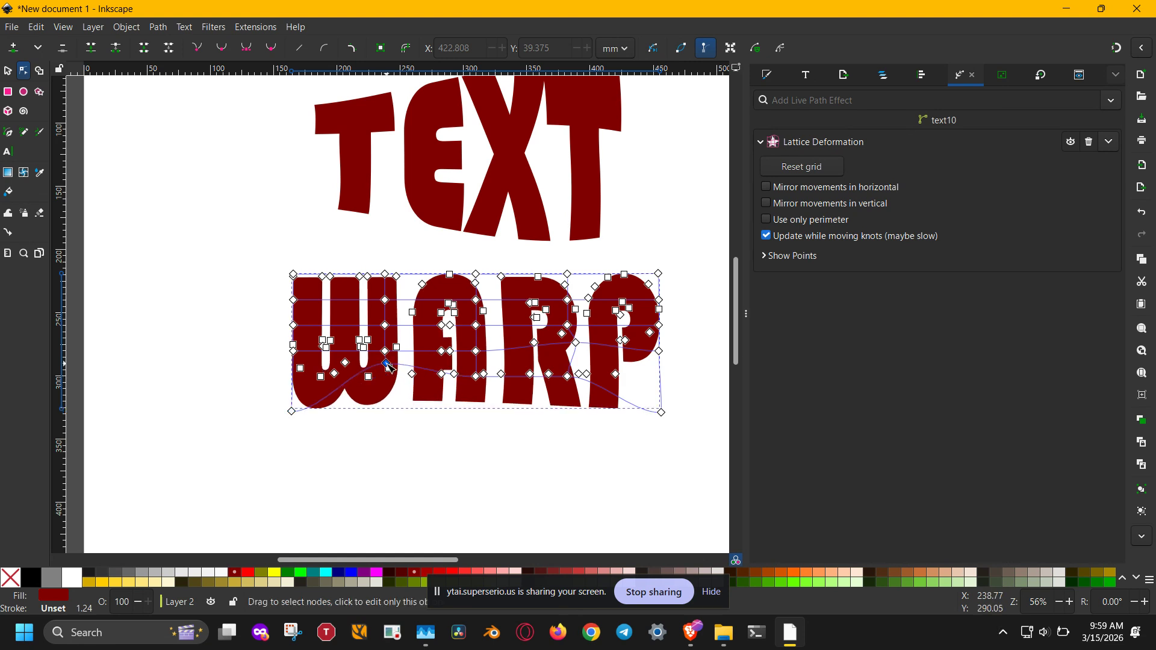
left_click_drag(374, 256, 387, 316)
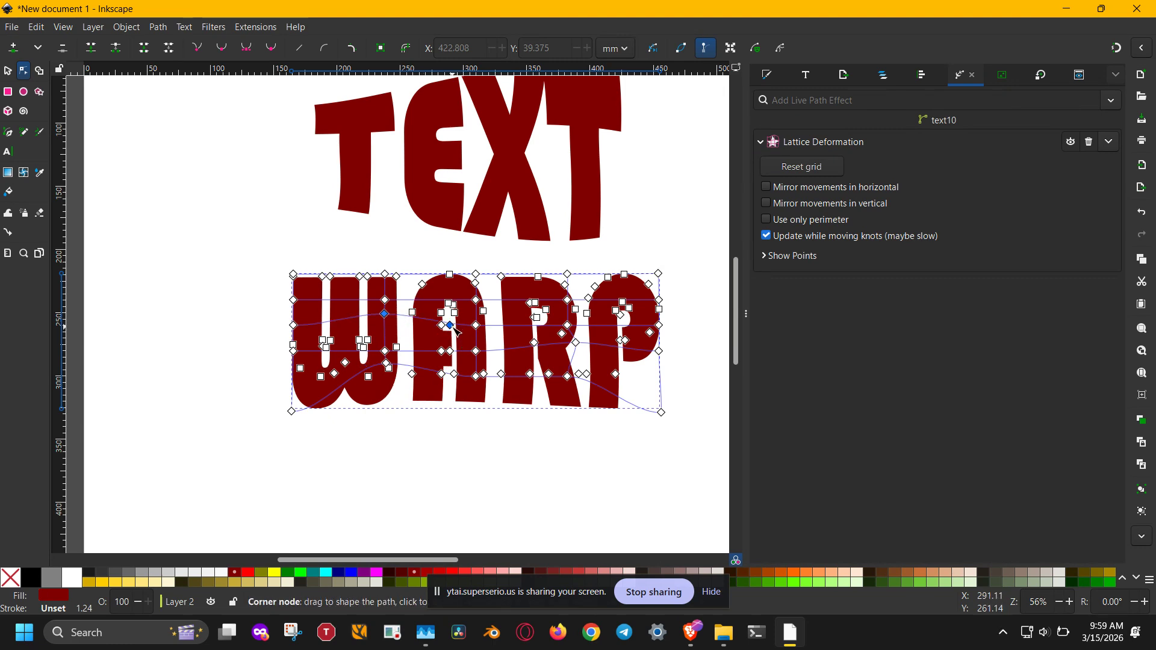
left_click(468, 444)
left_click(491, 368)
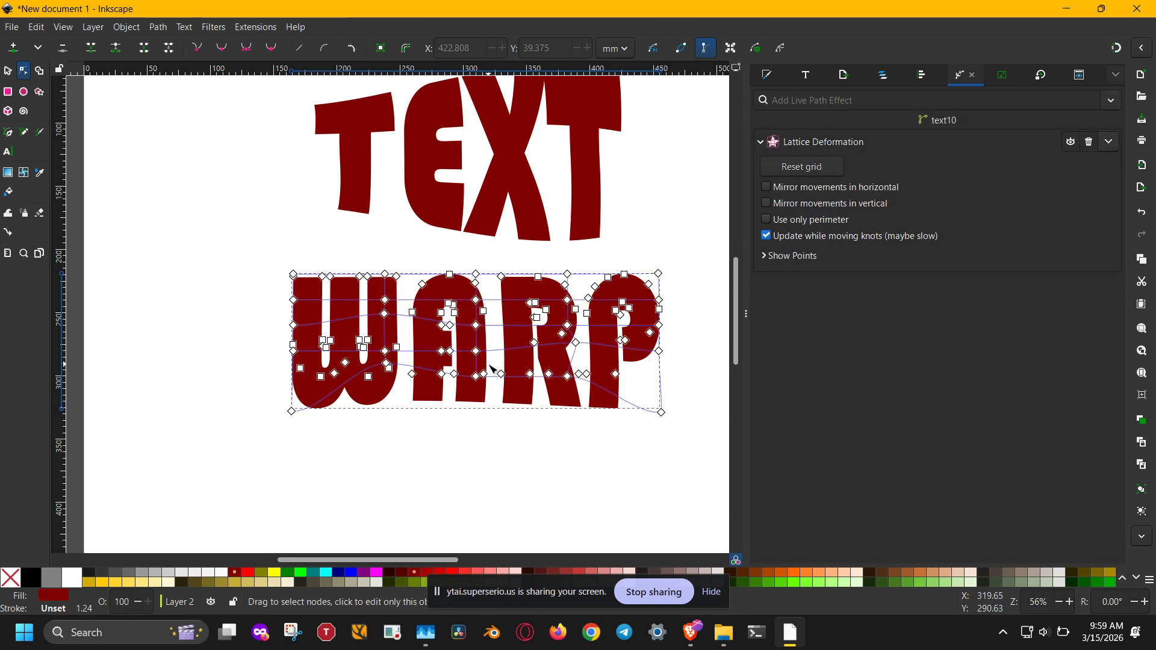
Add the Bend live path effect to the WARP path and remove its Lattice Deformation effect.
key("n")
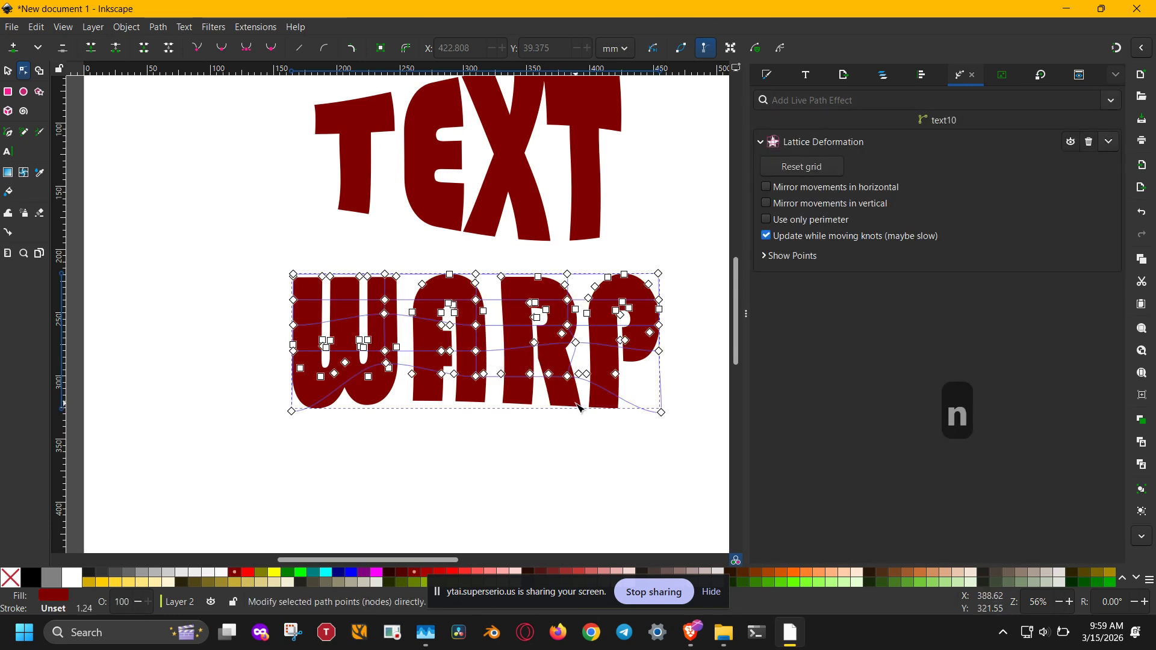
key("s")
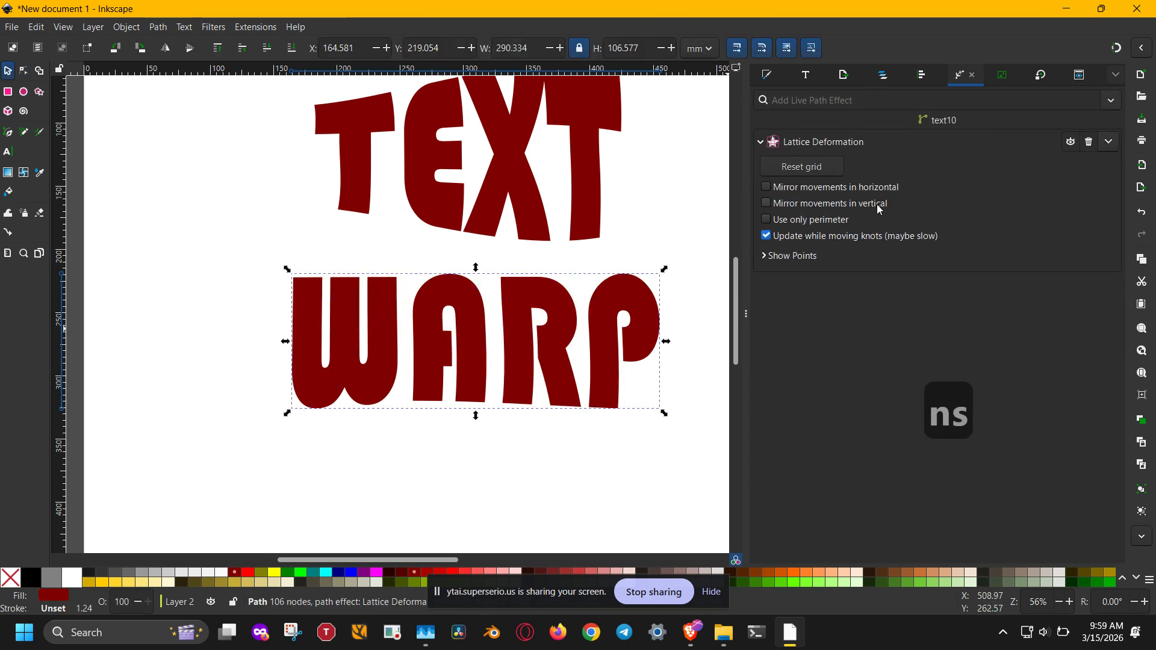
left_click(829, 101)
type("ne")
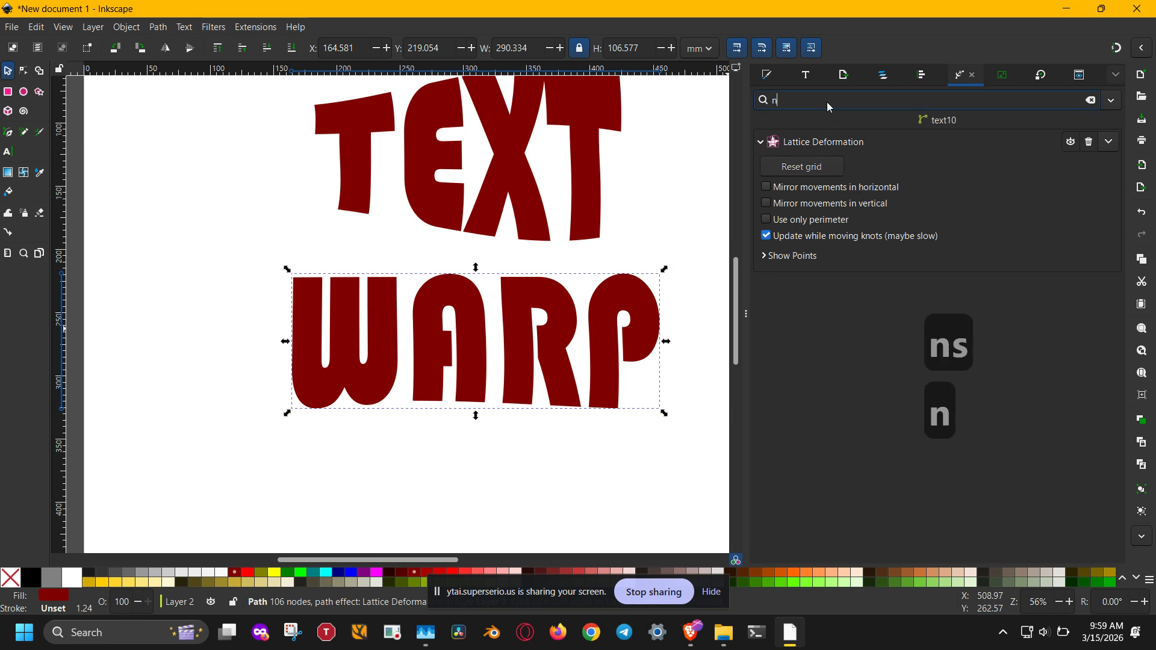
key("BackSpace")
key("BackSpace")
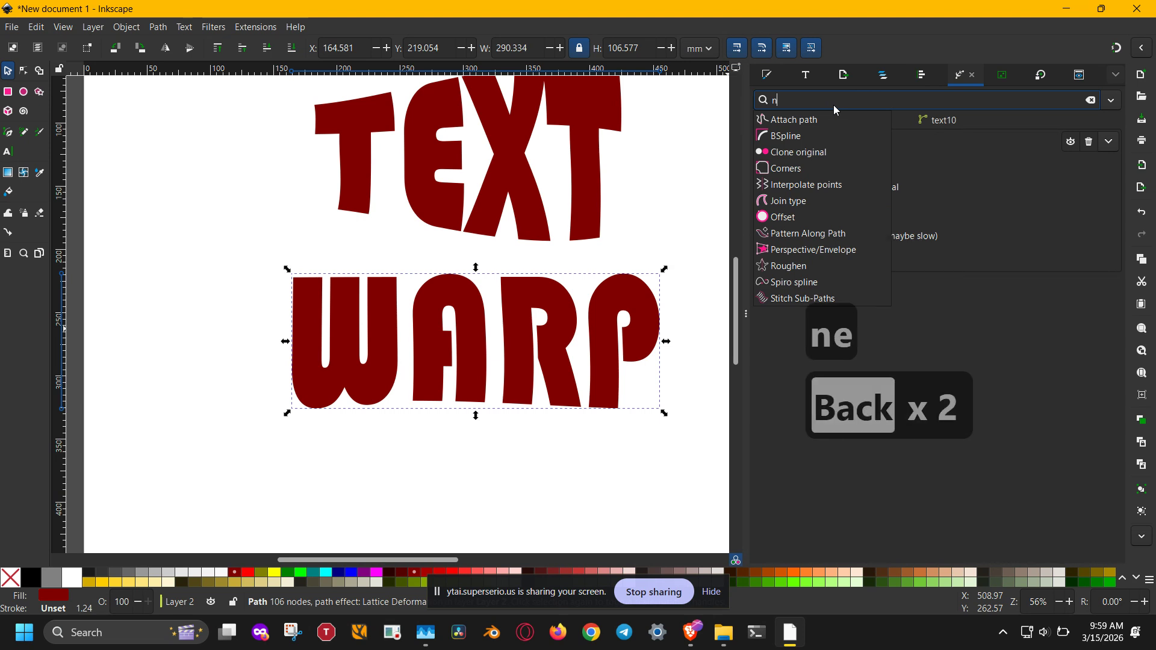
type("be")
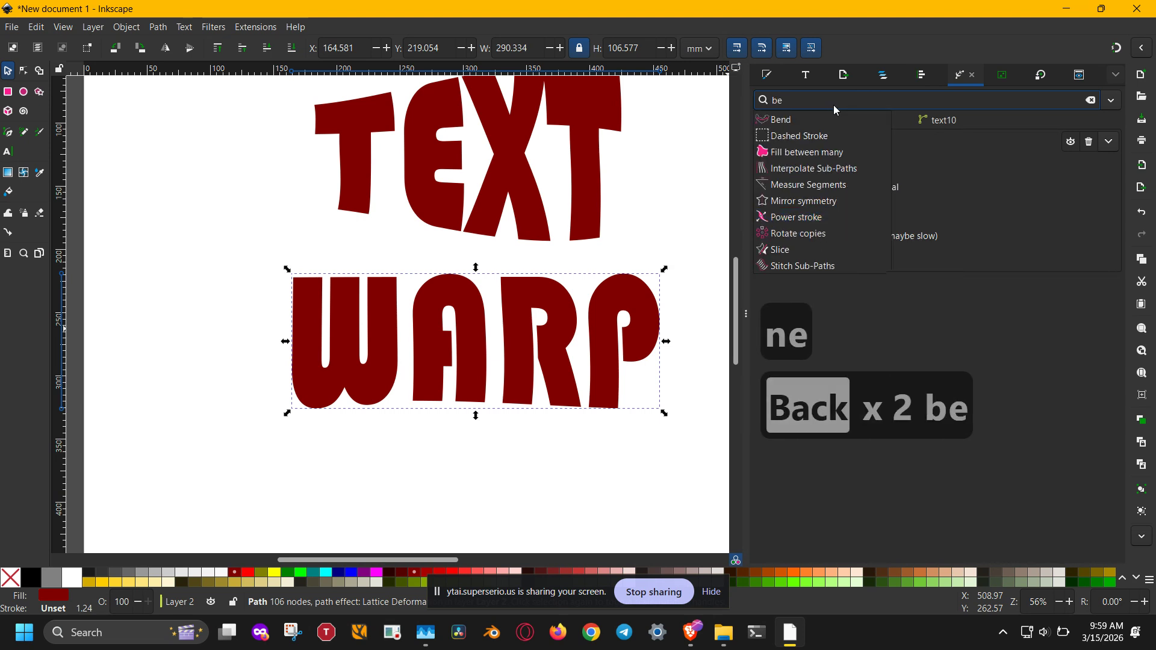
left_click(830, 116)
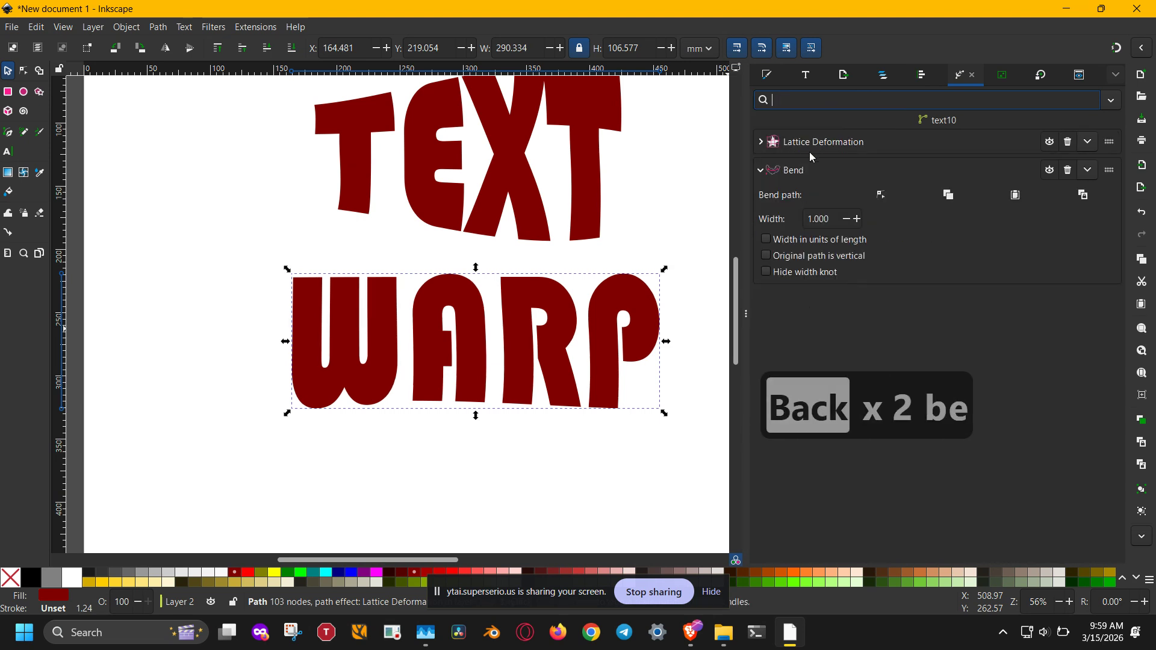
left_click(1068, 142)
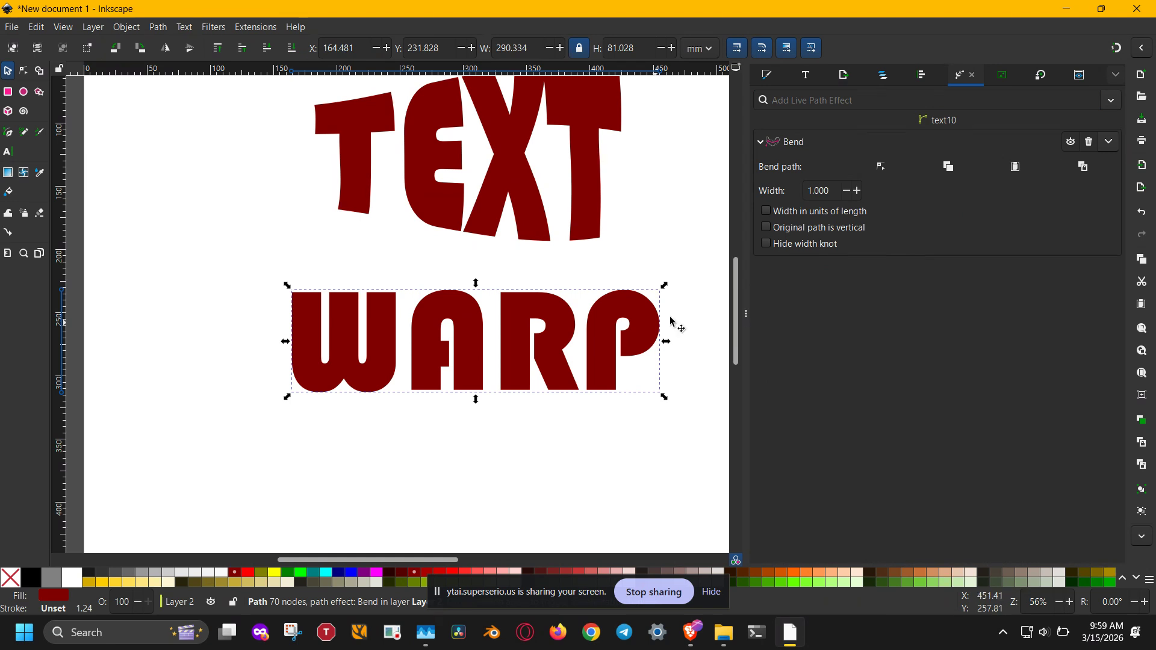
Edit the bend path of WARP on the canvas into an S-curve that dips under the W and rises toward the P.
left_click(882, 168)
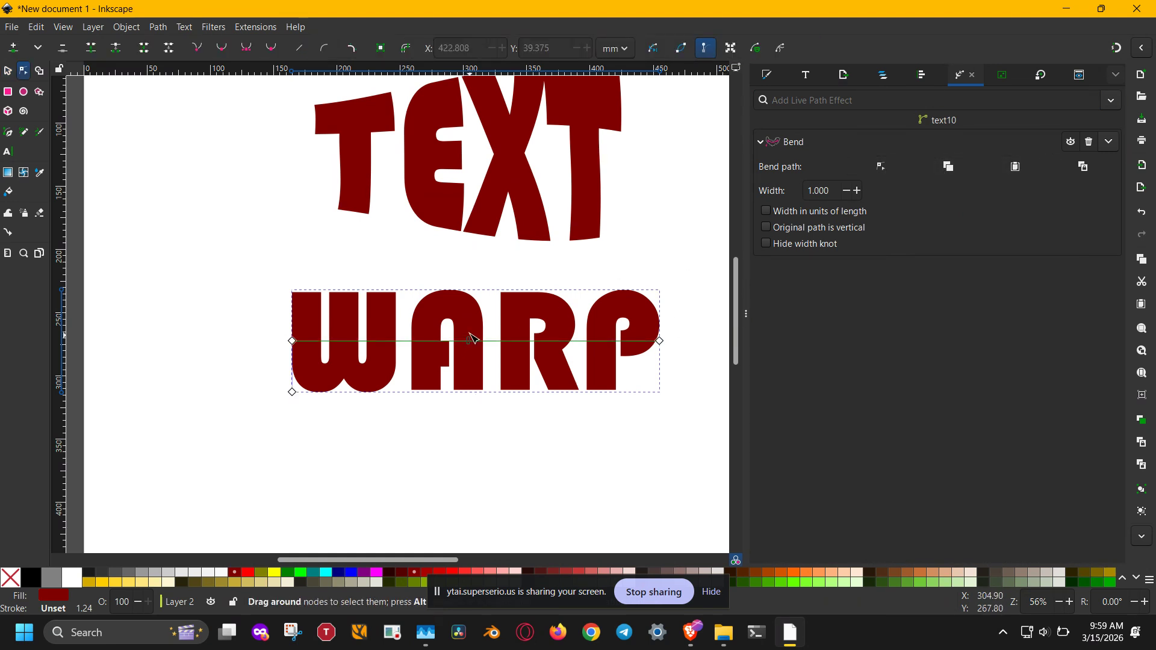
left_click_drag(479, 342, 496, 428)
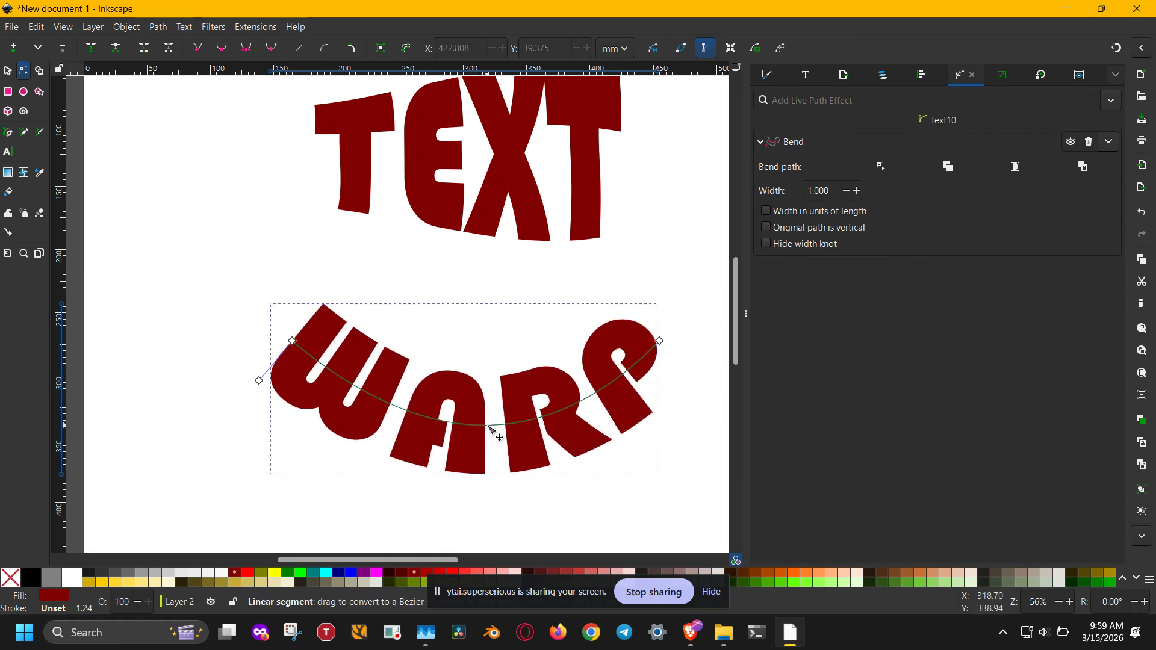
left_click_drag(598, 401, 599, 313)
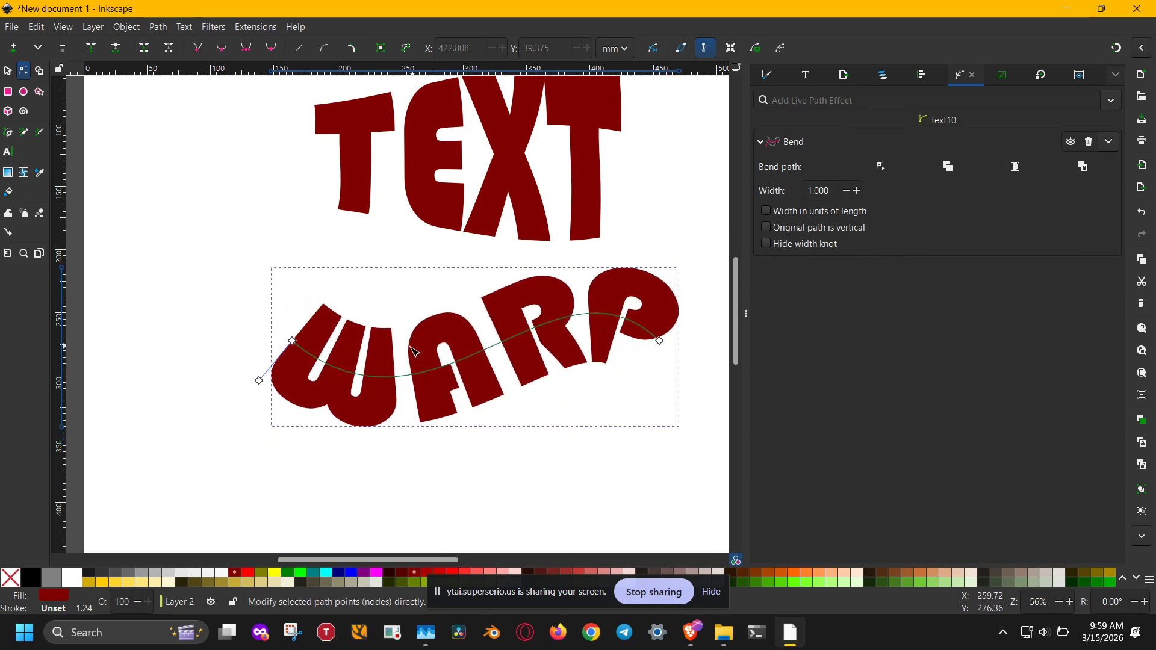
left_click_drag(353, 374, 344, 386)
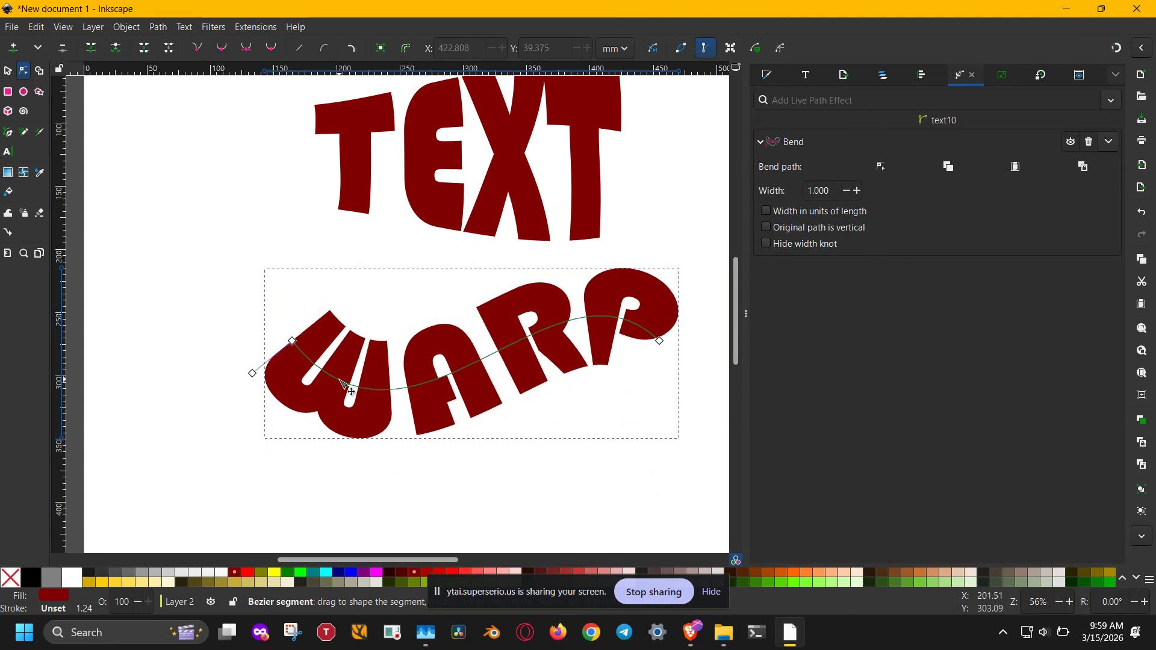
left_click(493, 469)
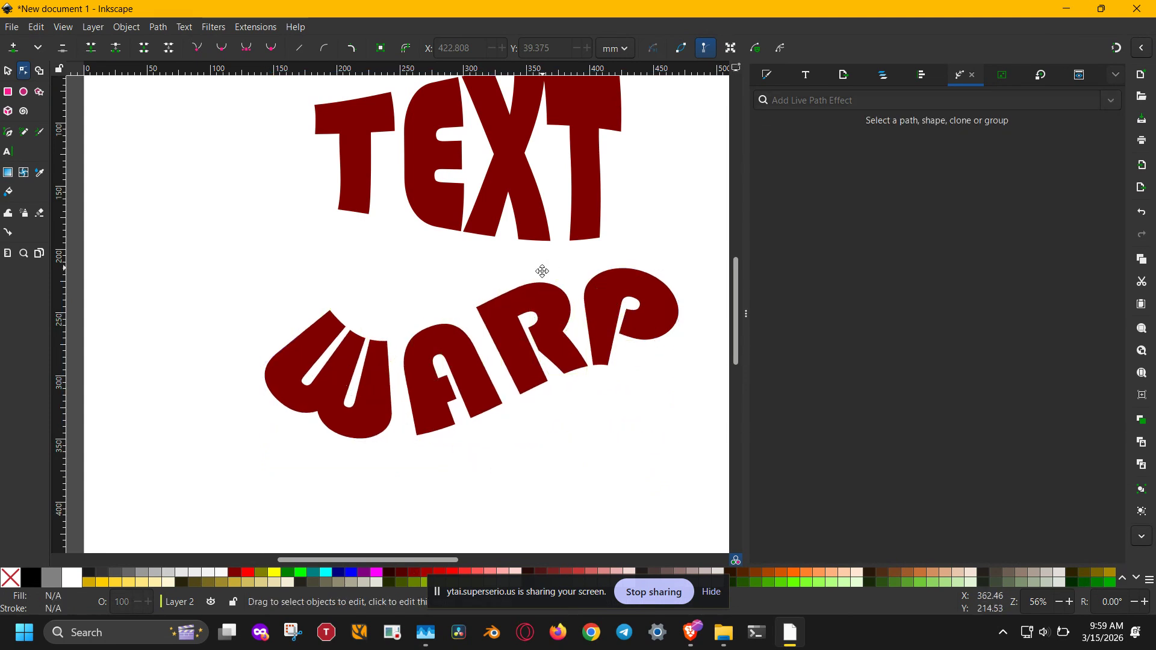
left_click_drag(539, 268, 493, 317)
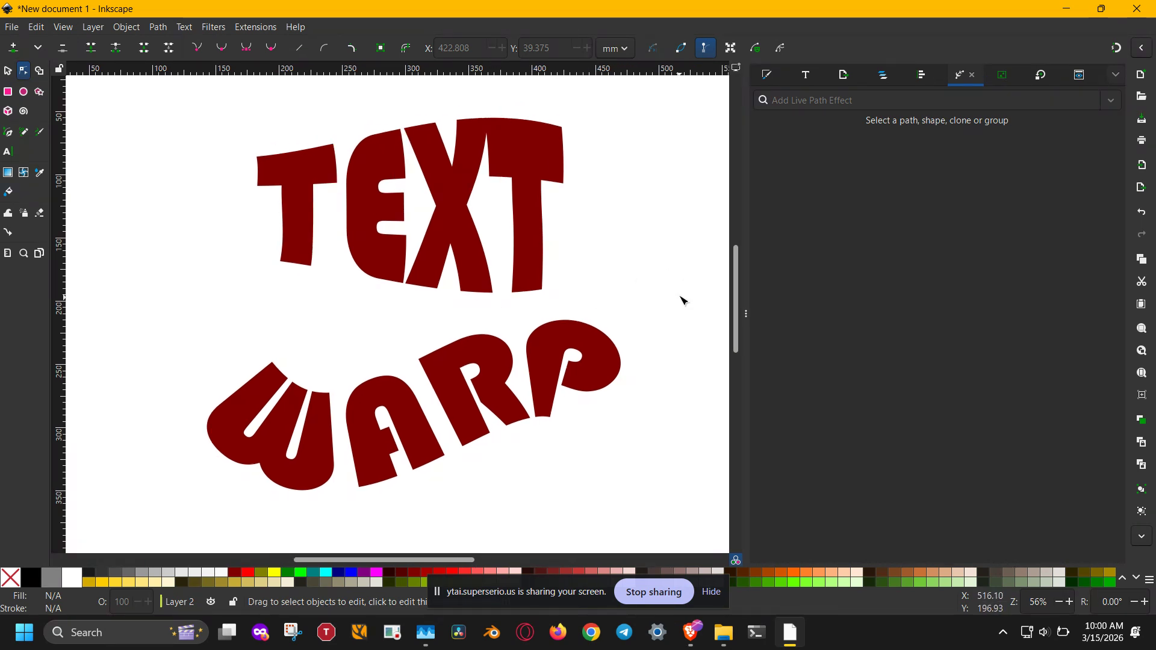
left_click_drag(690, 271, 257, 499)
left_click_drag(140, 529, 134, 529)
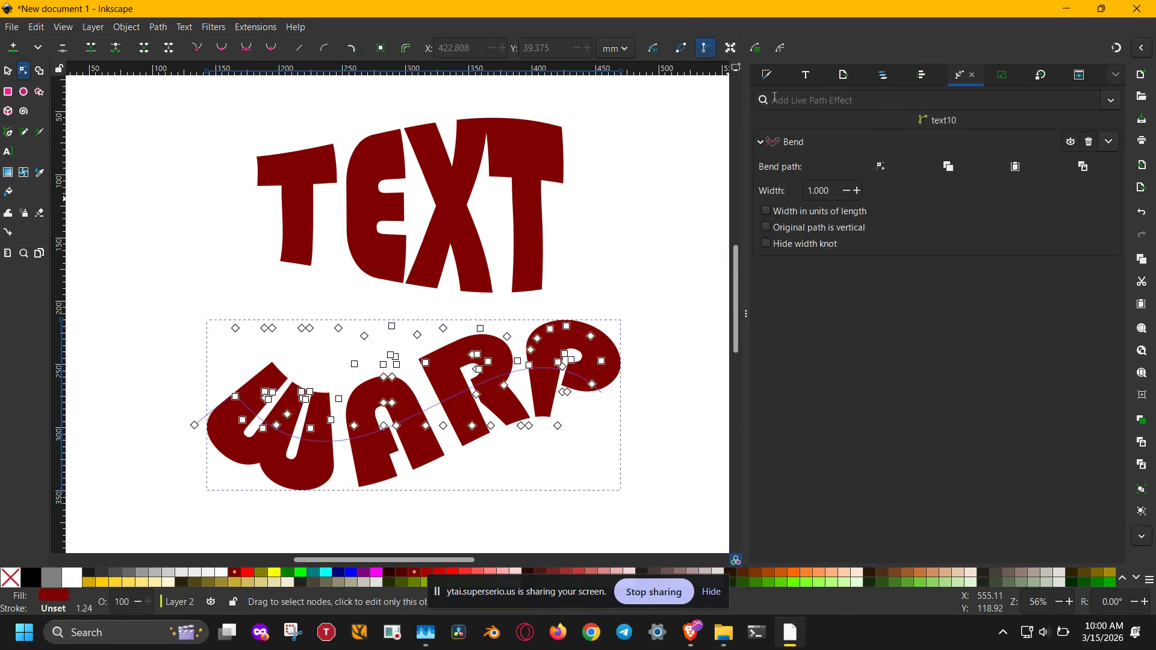
left_click(158, 27)
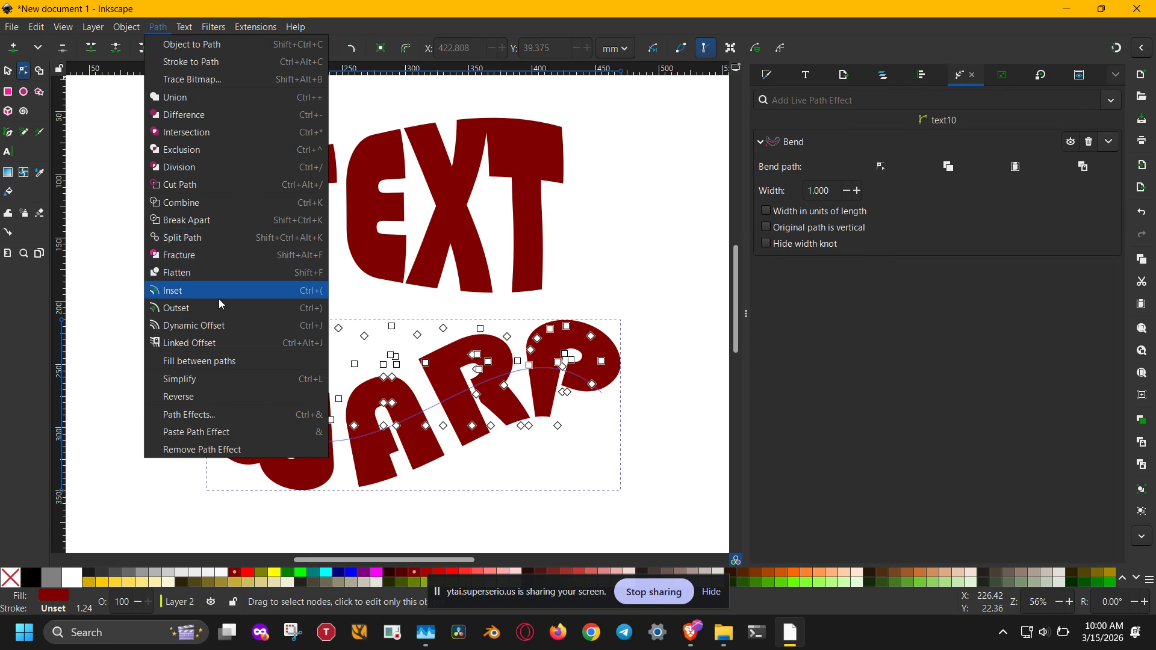
left_click(506, 528)
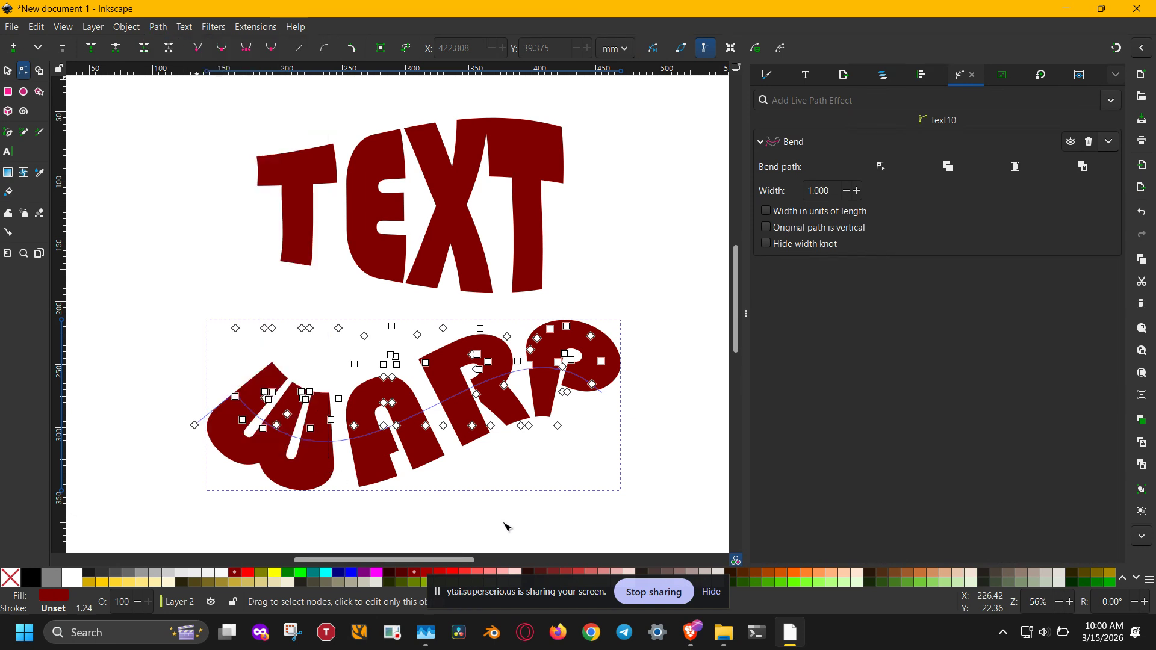
left_click(506, 528)
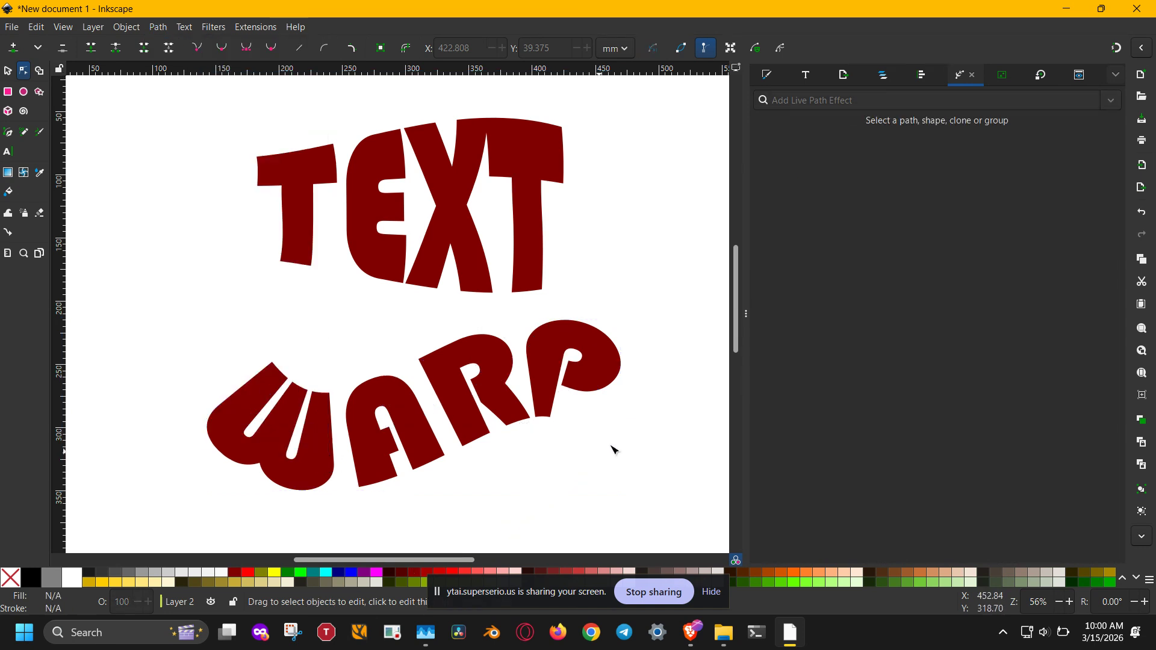
Collapse the docked dialogs to give the canvas the full window width.
left_click_drag(749, 295, 877, 351)
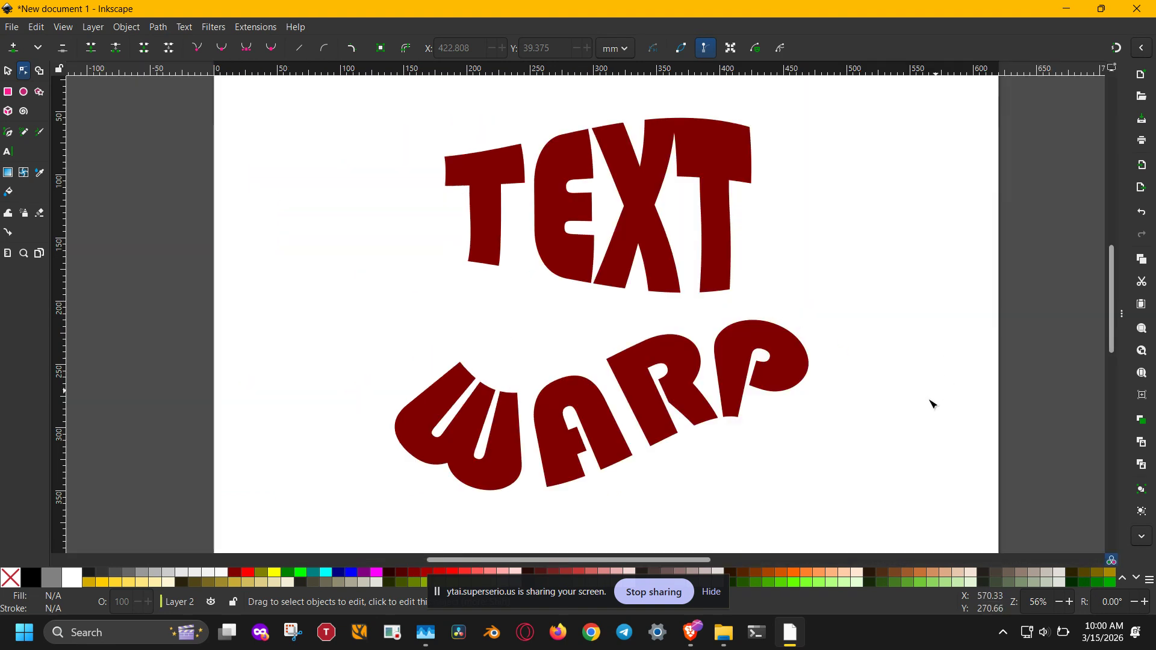